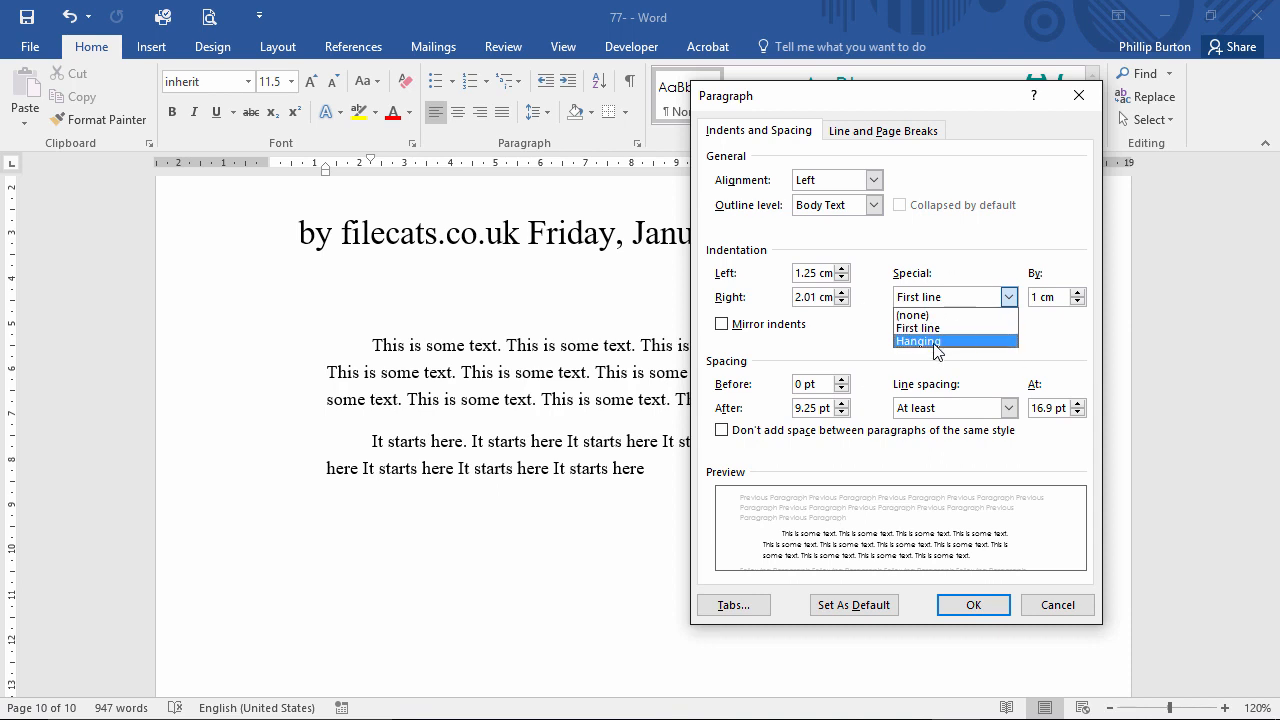
- Give the "This is some text" paragraph a Hanging special indent in its paragraph settings
{"action": "left_click", "coordinate": [1060, 605]}
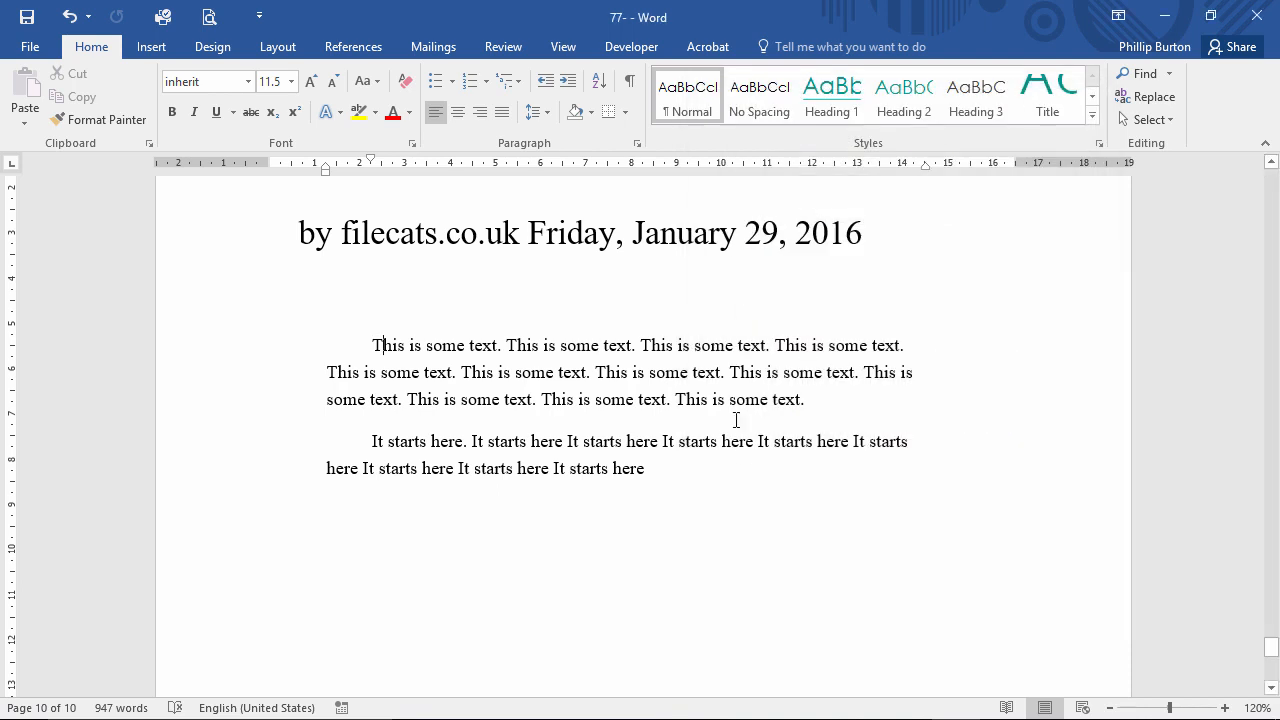
{"action": "left_click_drag", "start_coordinate": [244, 399], "coordinate": [517, 354]}
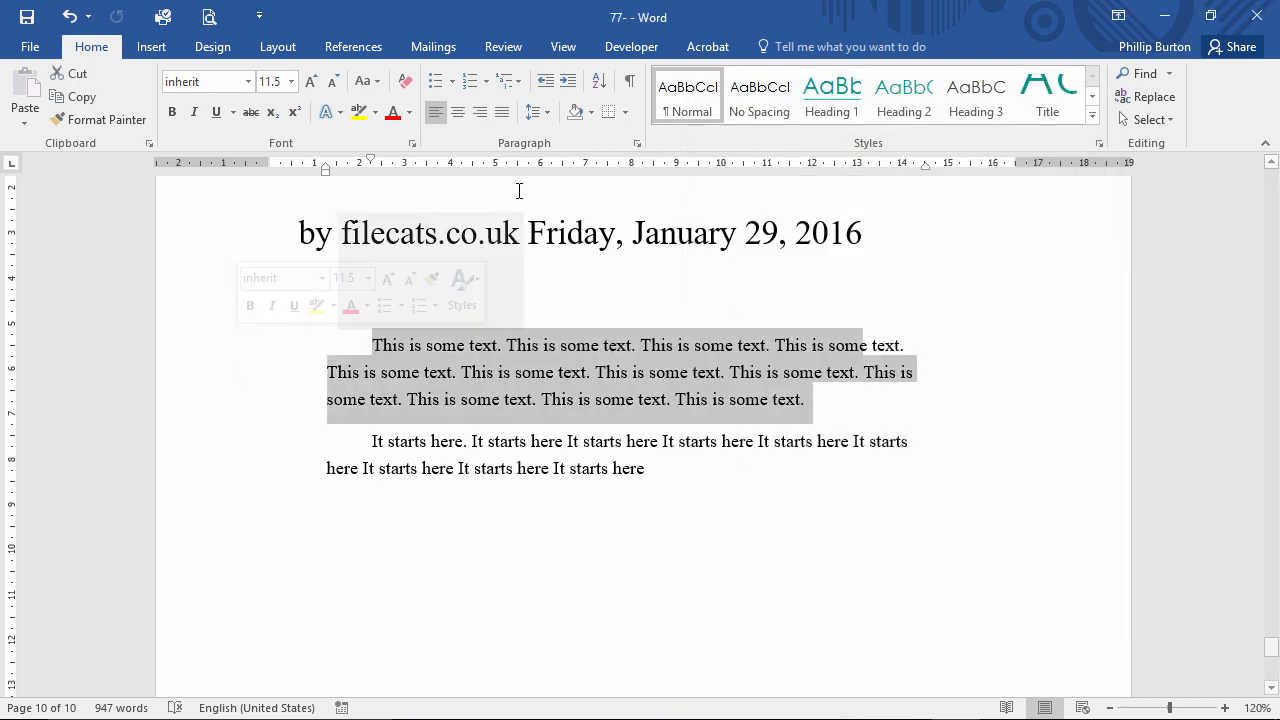
{"action": "left_click", "coordinate": [637, 146]}
{"action": "left_click", "coordinate": [1008, 297]}
{"action": "left_click", "coordinate": [915, 349]}
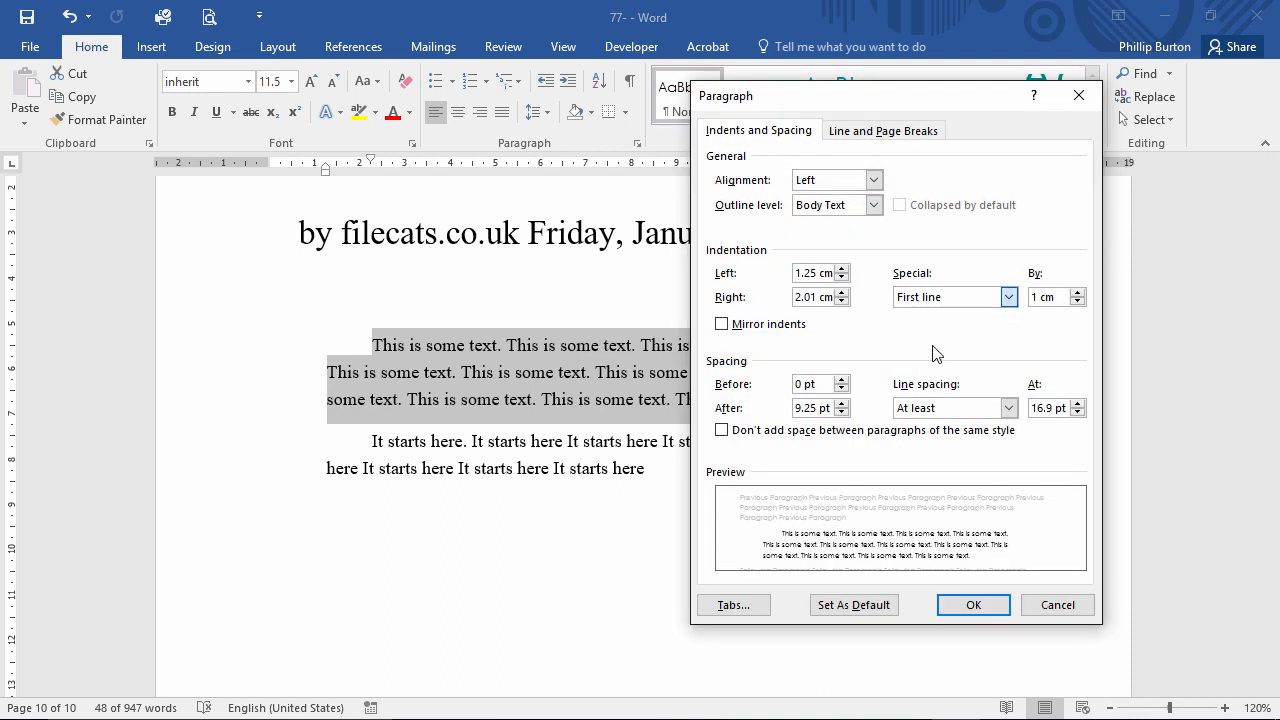
{"action": "left_click", "coordinate": [985, 605]}
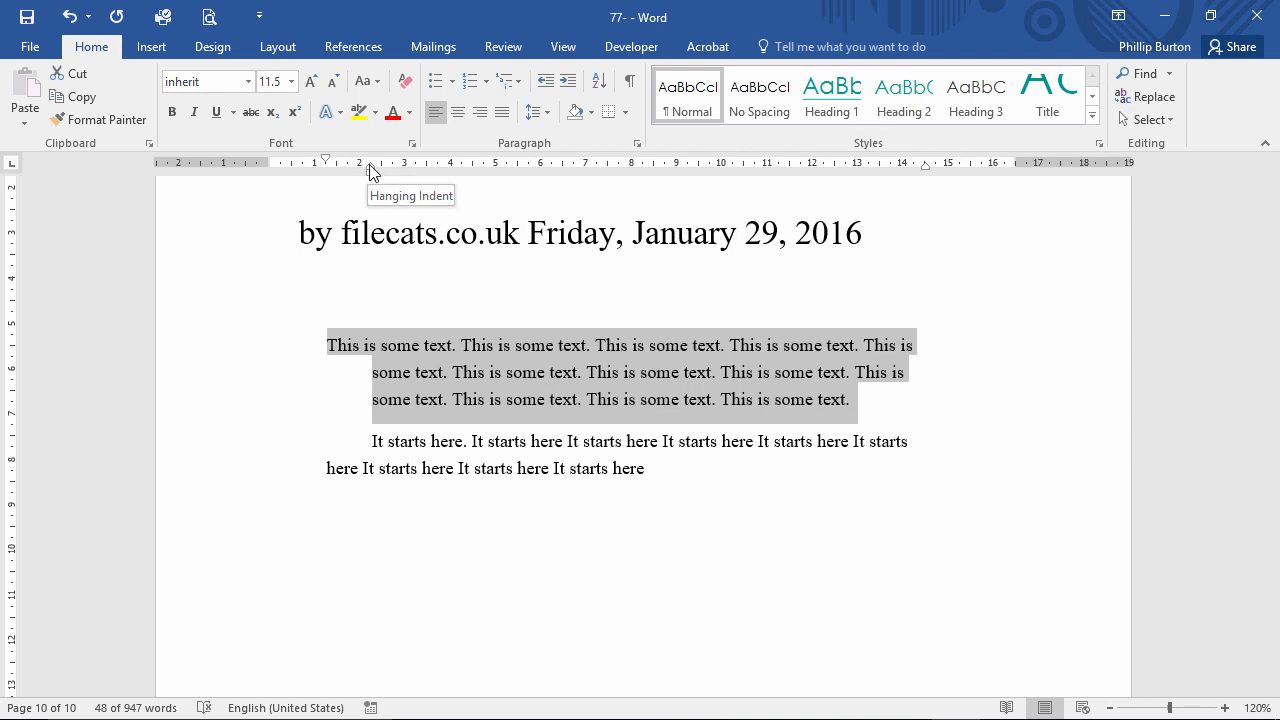
{"action": "left_click", "coordinate": [561, 47]}
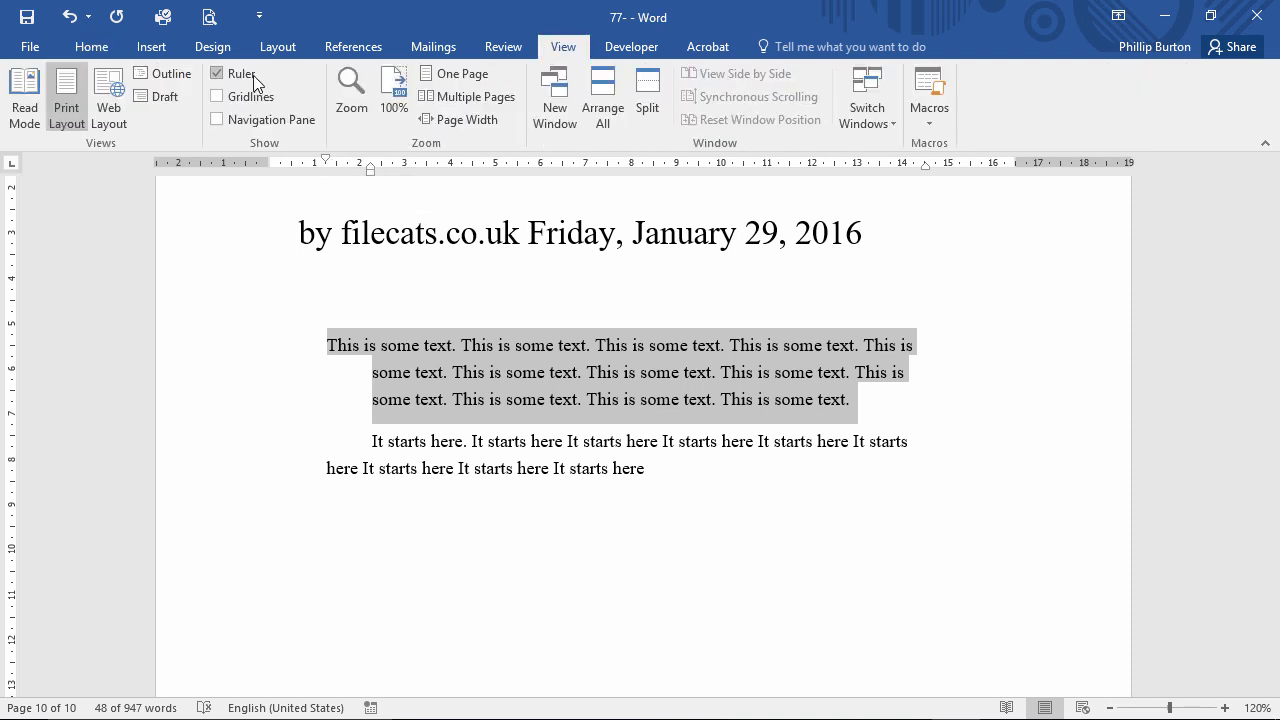
{"action": "left_click", "coordinate": [92, 48]}
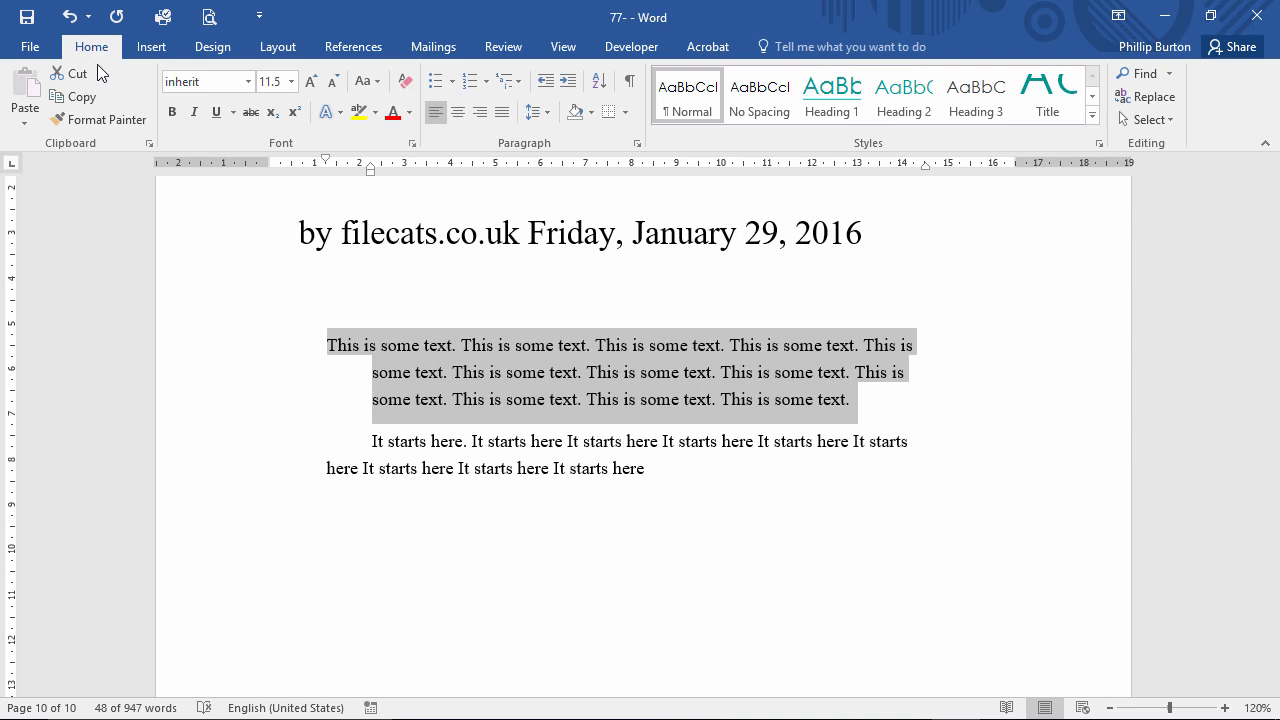
- Start a new paragraph after the "It starts here" paragraph and remove its indents so it begins at the margin
{"action": "left_click", "coordinate": [662, 471]}
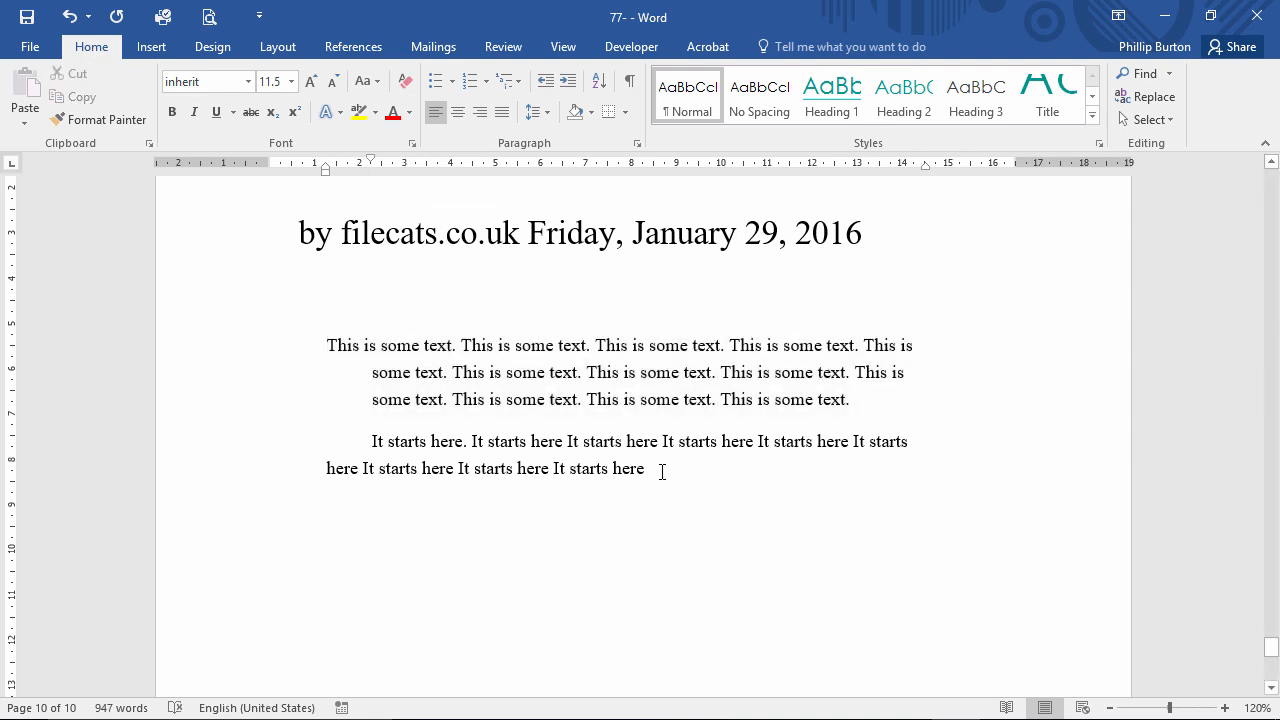
{"action": "key", "text": "Return"}
{"action": "key", "text": "BackSpace"}
{"action": "key", "text": "BackSpace"}
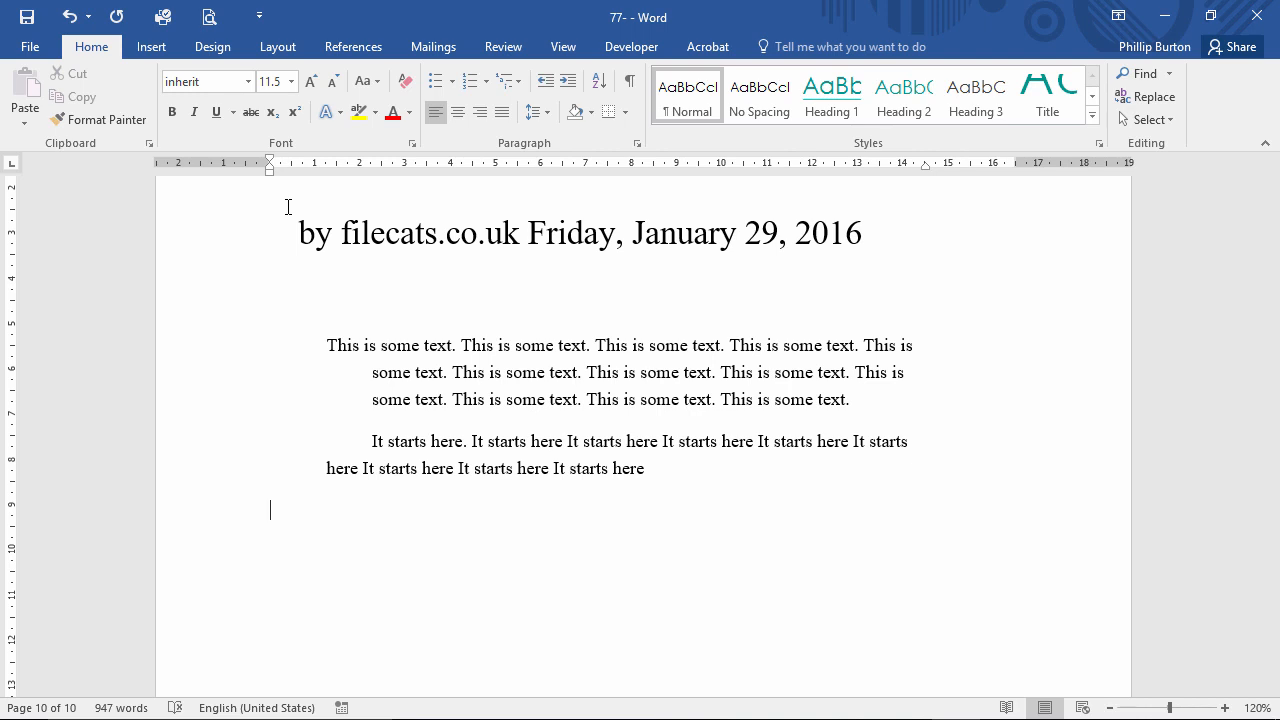
- Enter three lines reading "Description Cost", "Paper $5" and "Pens $3", followed by a new line
{"action": "type", "text": "Description Cost"}
{"action": "key", "text": "Return"}
{"action": "type", "text": "M"}
{"action": "key", "text": "BackSpace"}
{"action": "type", "text": "Paper"}
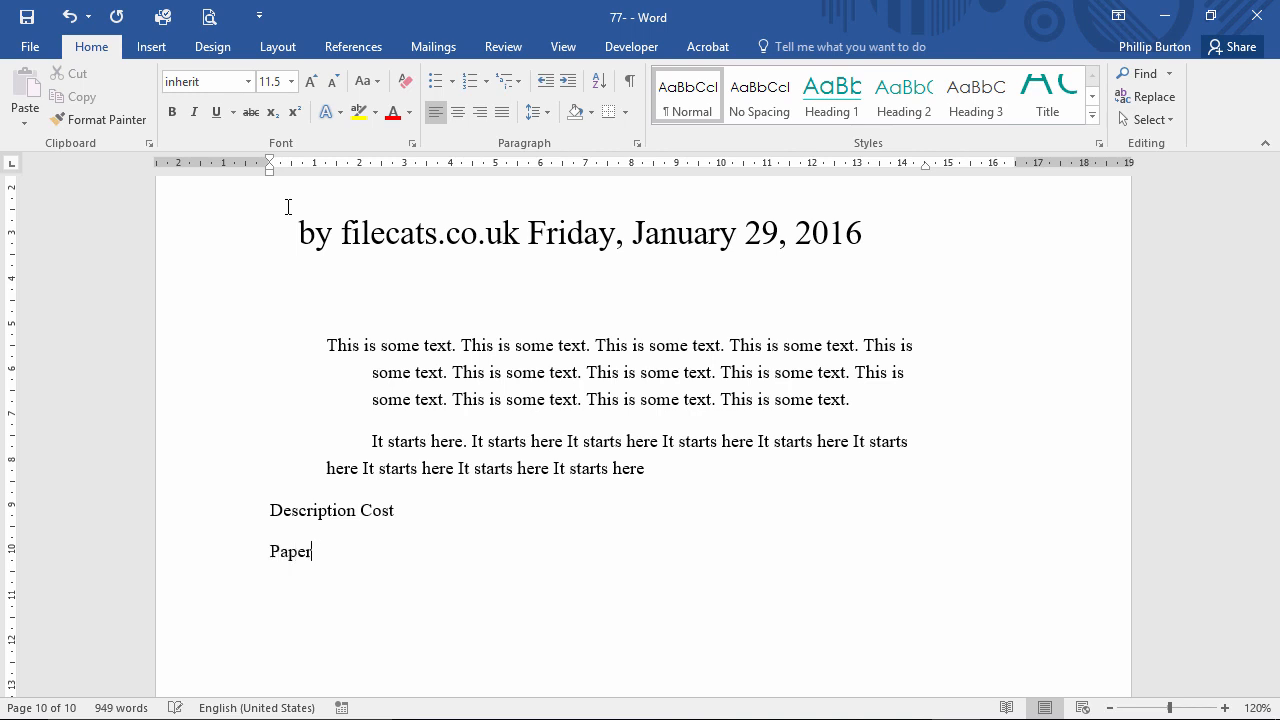
{"action": "type", "text": " $5 "}
{"action": "type", "text": "Pens"}
{"action": "type", "text": " $3"}
{"action": "key", "text": "Return"}
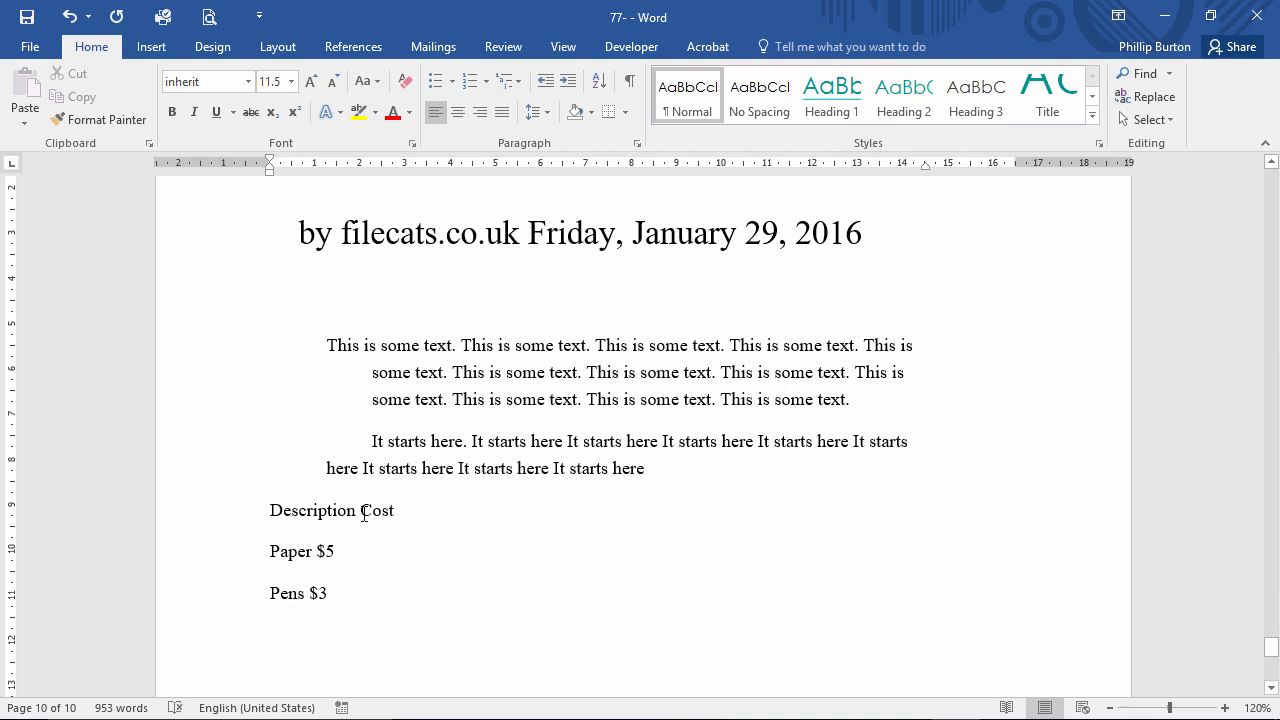
- Find and open the Windows On-Screen Keyboard to view the Tab key, and minimize it
{"action": "left_click", "coordinate": [220, 719]}
{"action": "type", "text": "keyboard"}
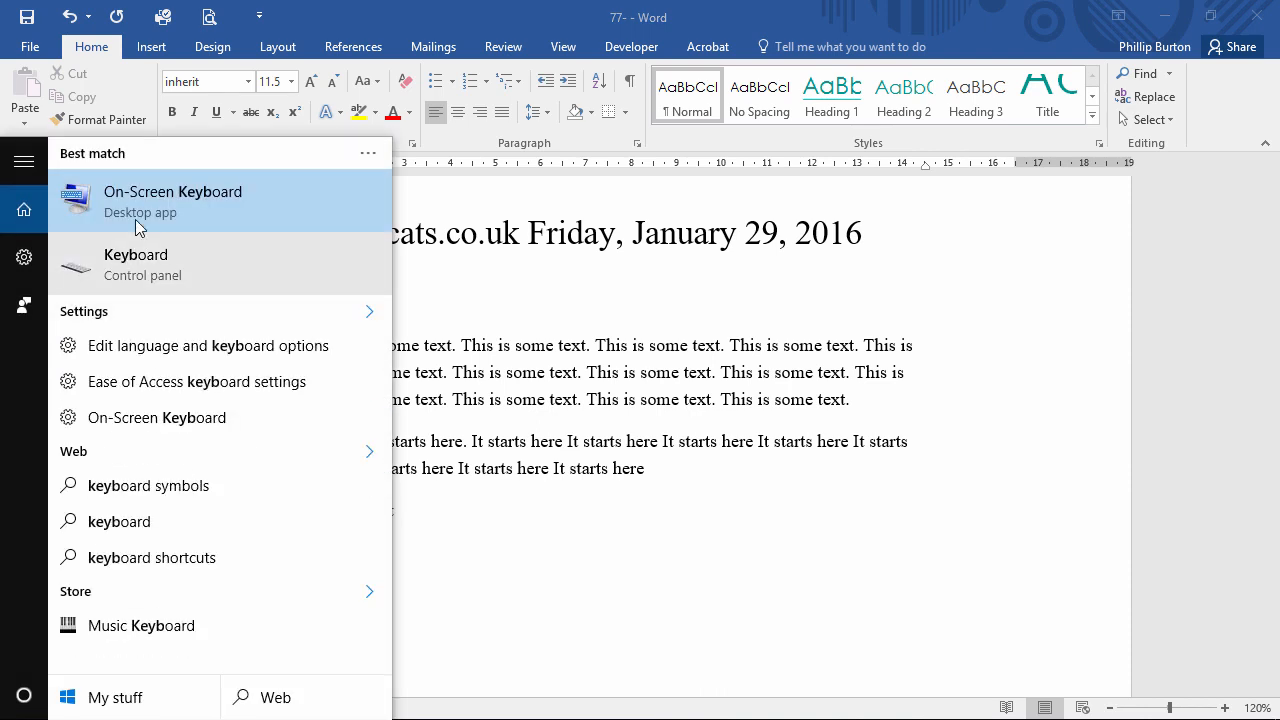
{"action": "left_click", "coordinate": [163, 205]}
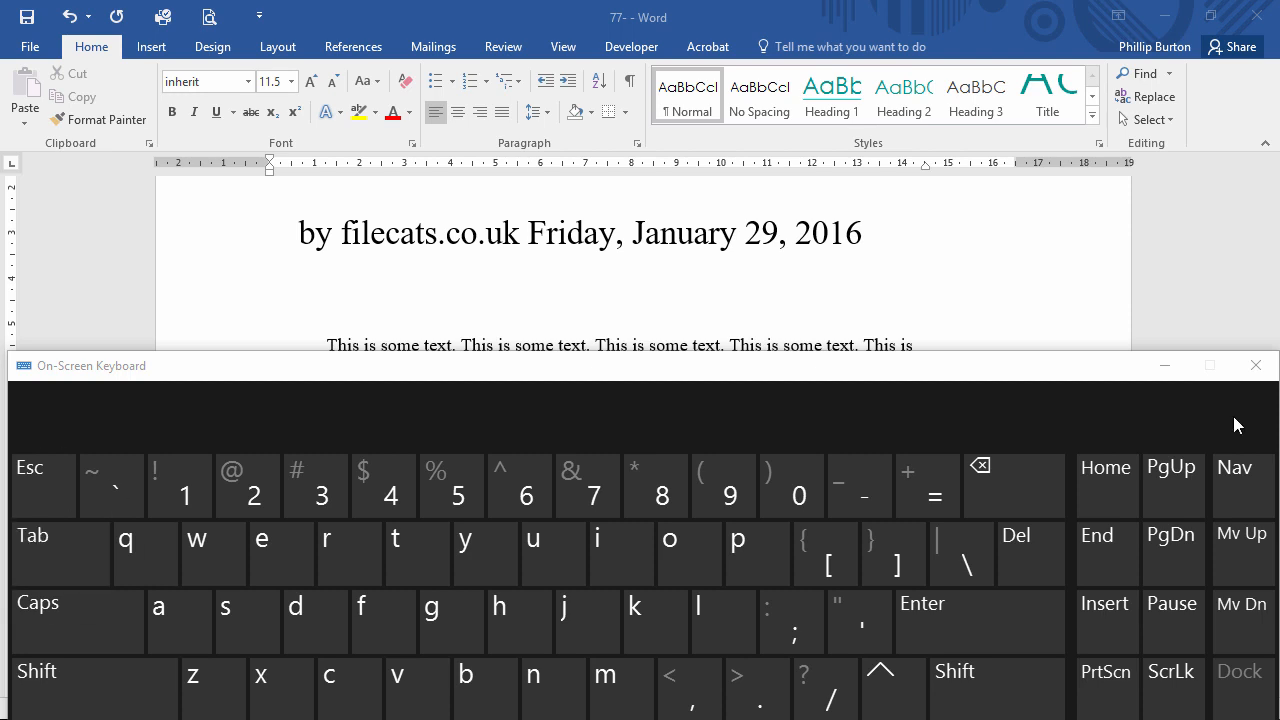
{"action": "left_click", "coordinate": [1167, 366]}
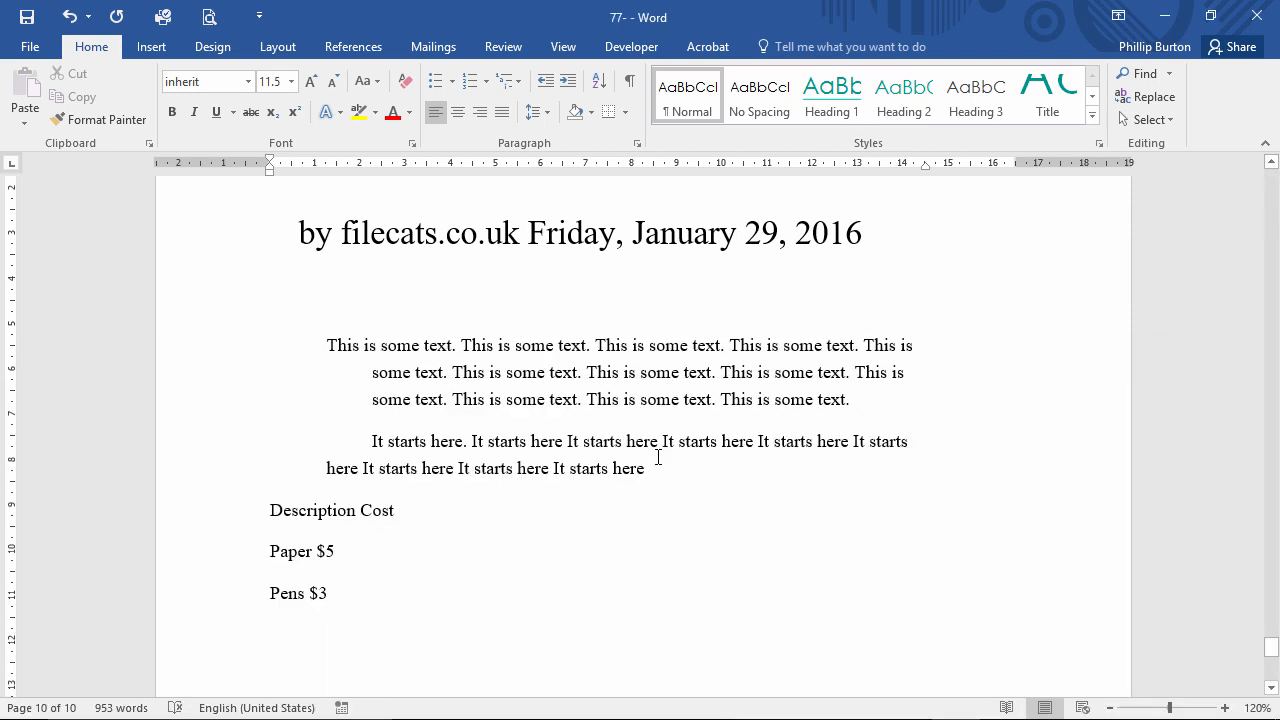
- Insert a tab between Description and Cost in the heading line
{"action": "key", "text": "Tab"}
{"action": "scroll", "coordinate": [505, 405], "scroll_direction": "down", "scroll_amount": 3}
{"action": "scroll", "coordinate": [505, 405], "scroll_direction": "down", "scroll_amount": 3}
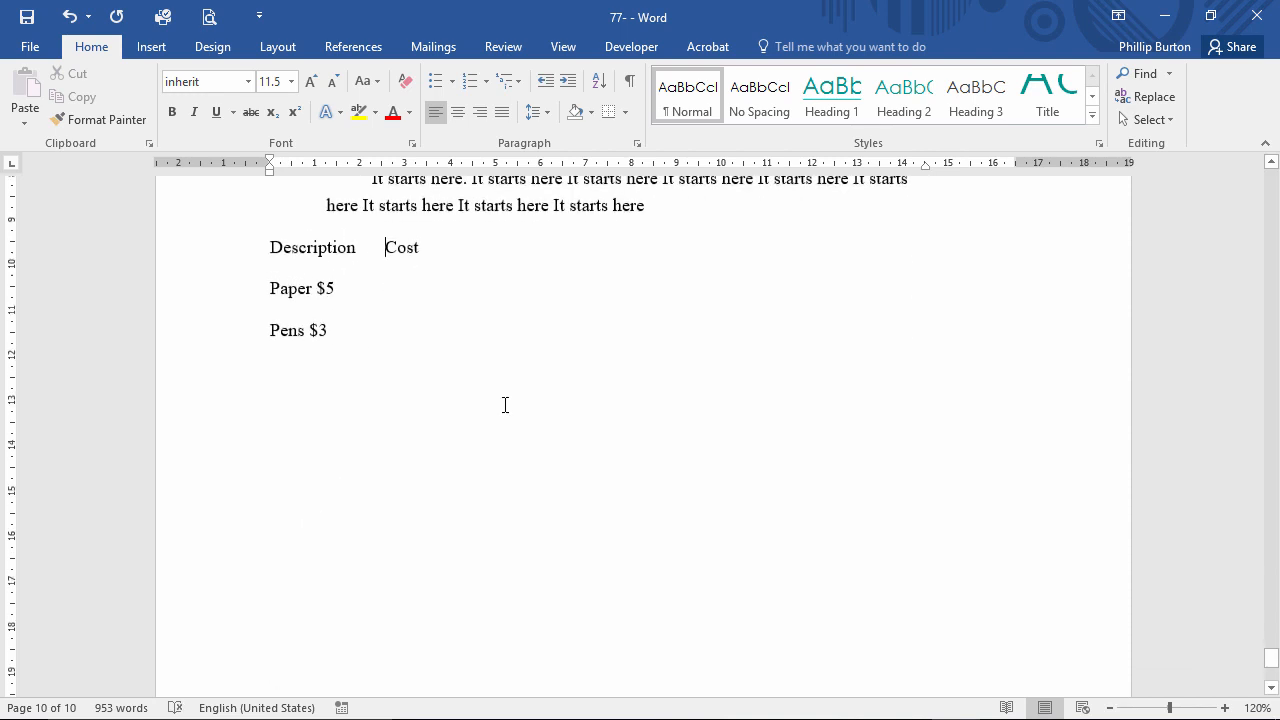
{"action": "scroll", "coordinate": [490, 380], "scroll_direction": "up", "scroll_amount": 1}
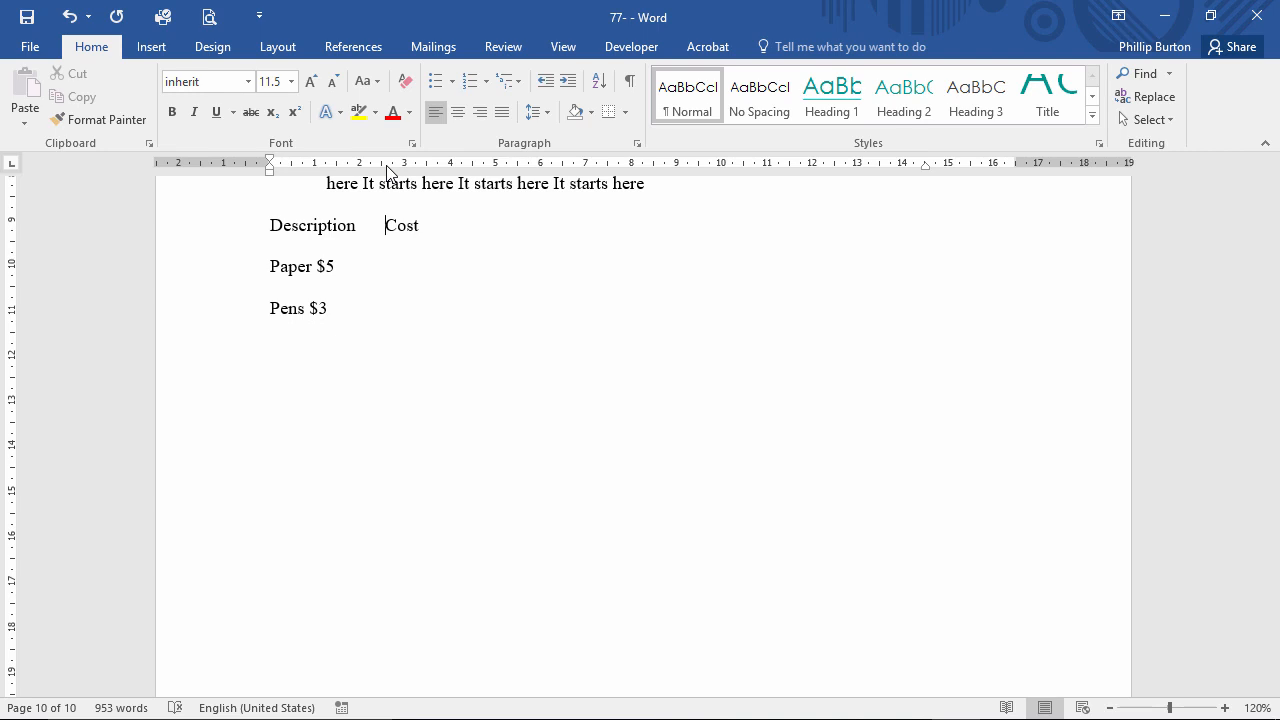
- Try moving Cost farther along with two extra tabs, checking them with the formatting marks shown, and take the extra tabs out again
{"action": "left_click", "coordinate": [449, 167]}
{"action": "key", "text": "Tab"}
{"action": "left_click", "coordinate": [630, 86]}
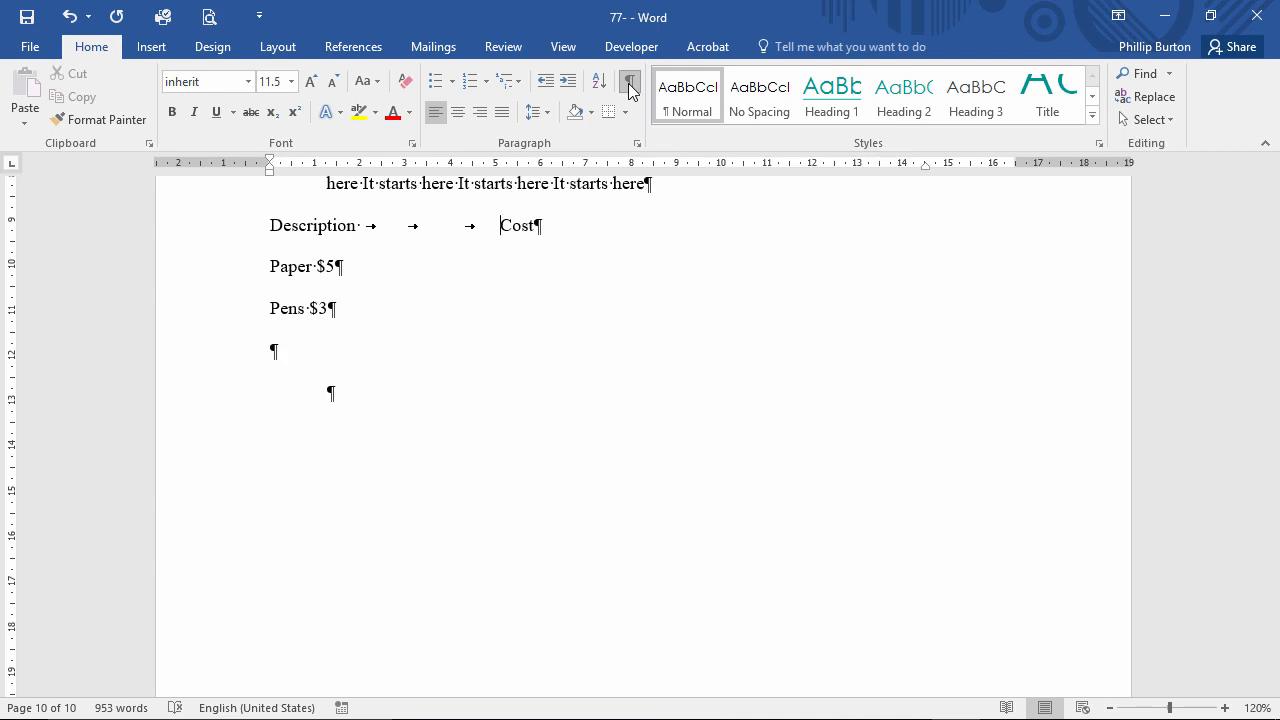
{"action": "key", "text": "BackSpace"}
{"action": "key", "text": "BackSpace"}
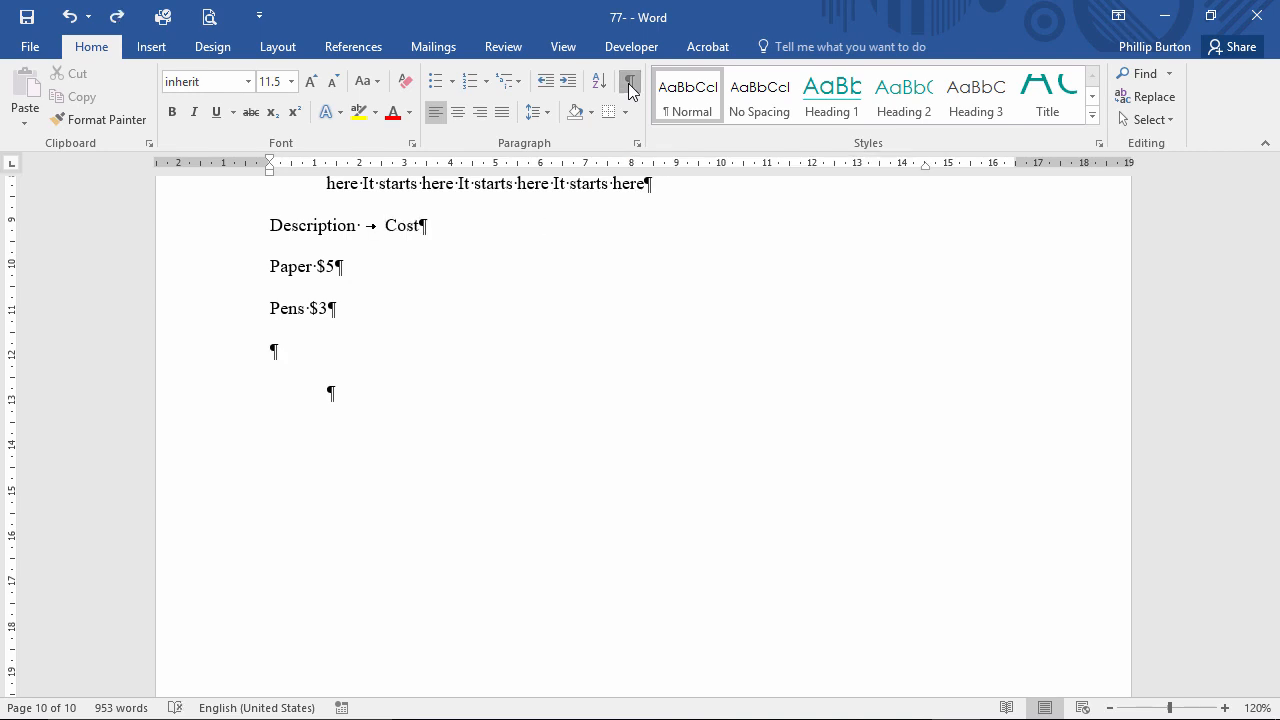
{"action": "left_click", "coordinate": [631, 88]}
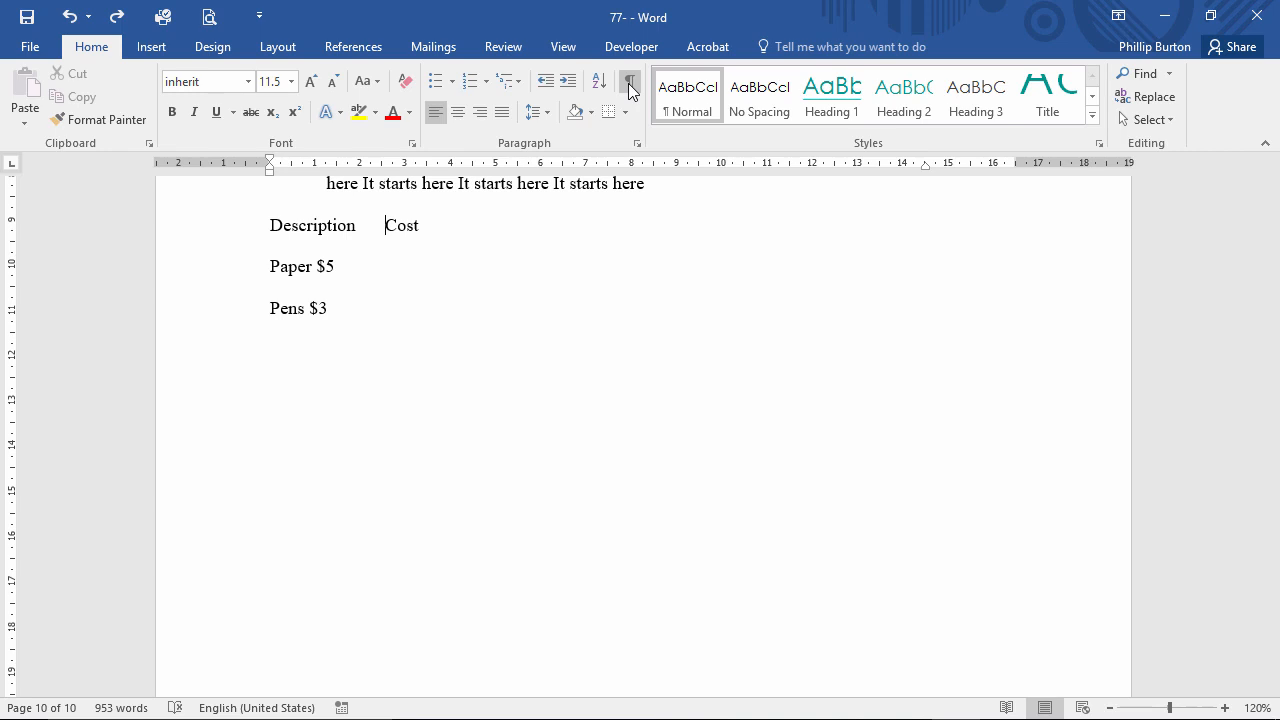
- Align $5 and $3 under Cost by inserting two tabs before each price in the Paper and Pens lines
{"action": "left_click", "coordinate": [317, 266]}
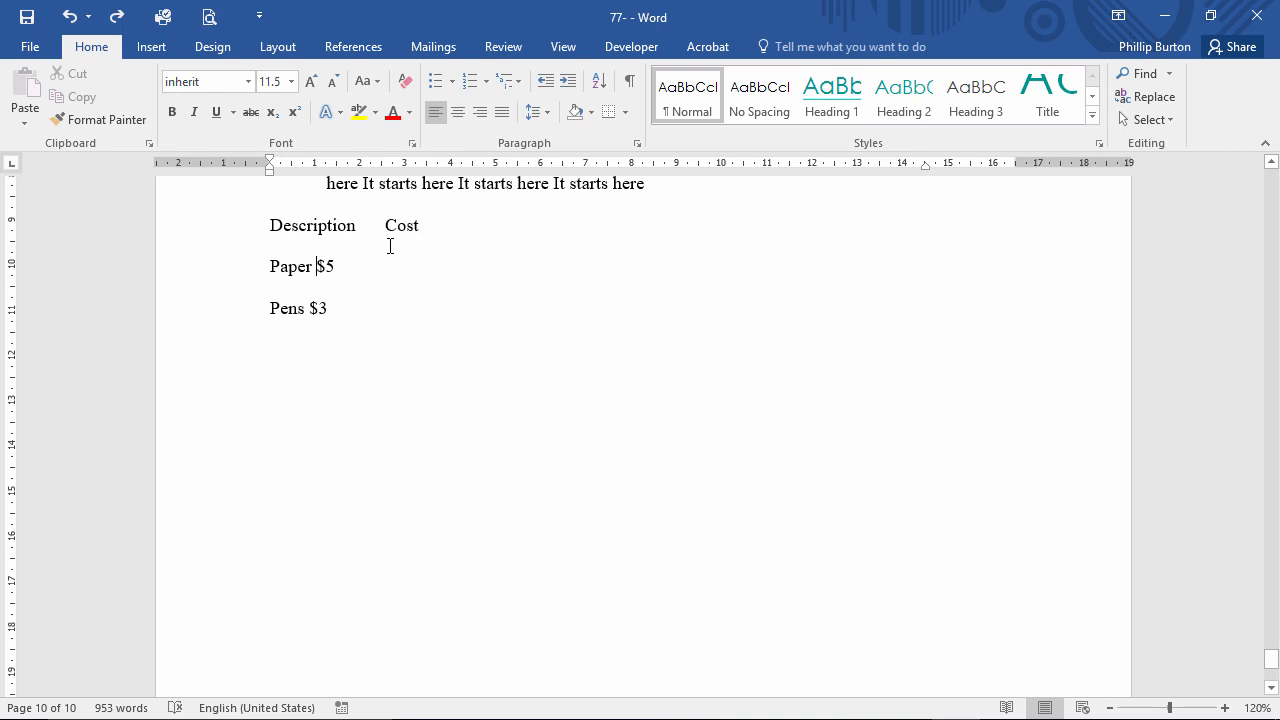
{"action": "key", "text": "Tab"}
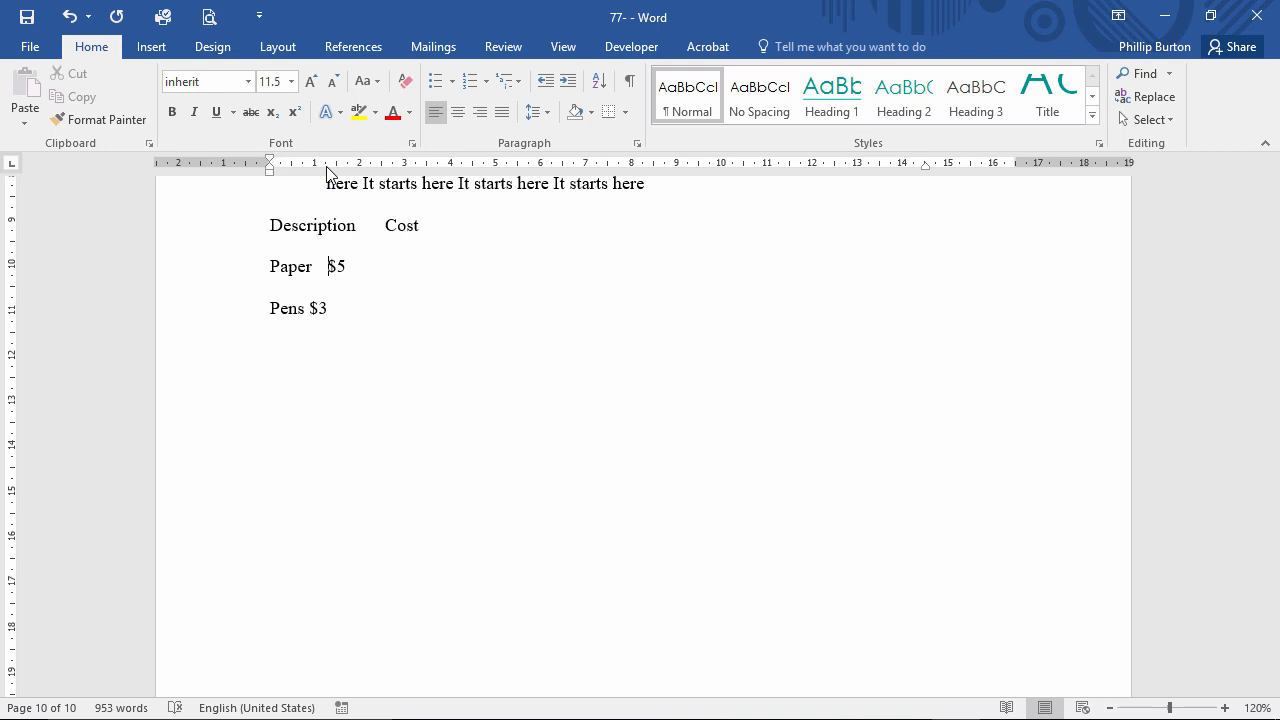
{"action": "key", "text": "Tab"}
{"action": "left_click", "coordinate": [312, 307]}
{"action": "key", "text": "Tab"}
{"action": "key", "text": "Tab"}
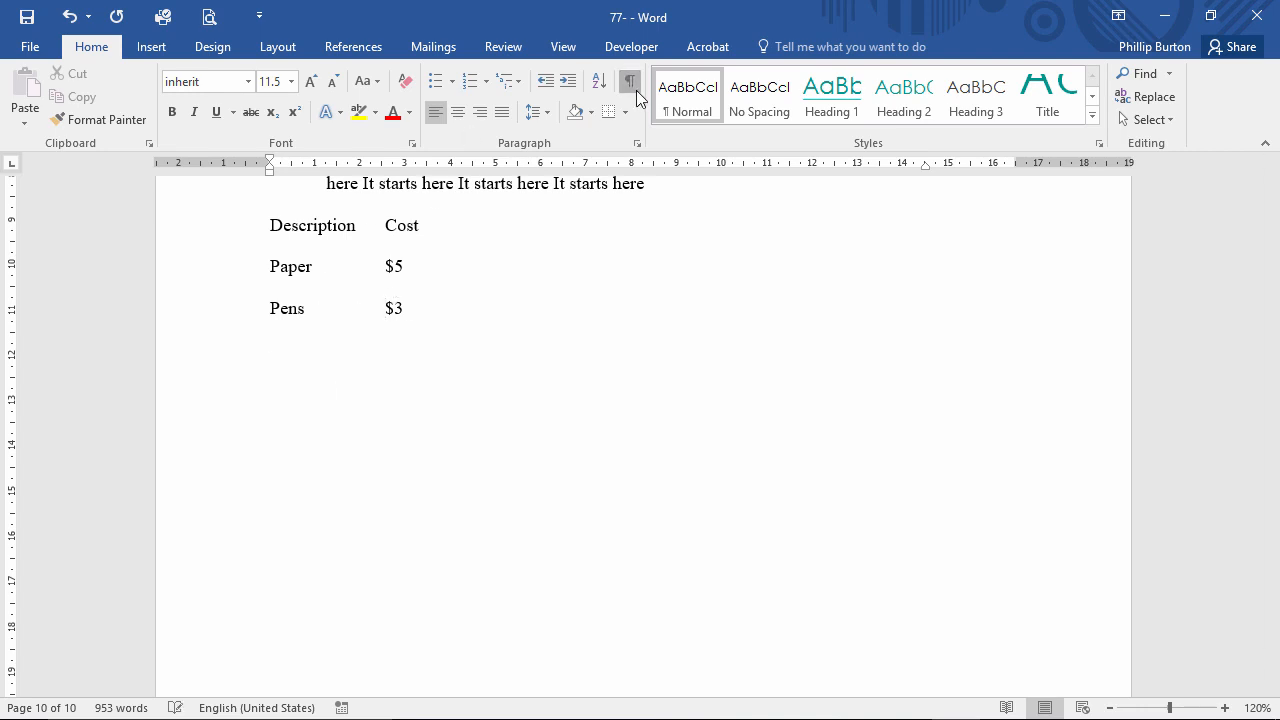
- Show the formatting marks and delete all tabs from the Paper, Pens and Description lines
{"action": "left_click", "coordinate": [629, 81]}
{"action": "left_click", "coordinate": [381, 266]}
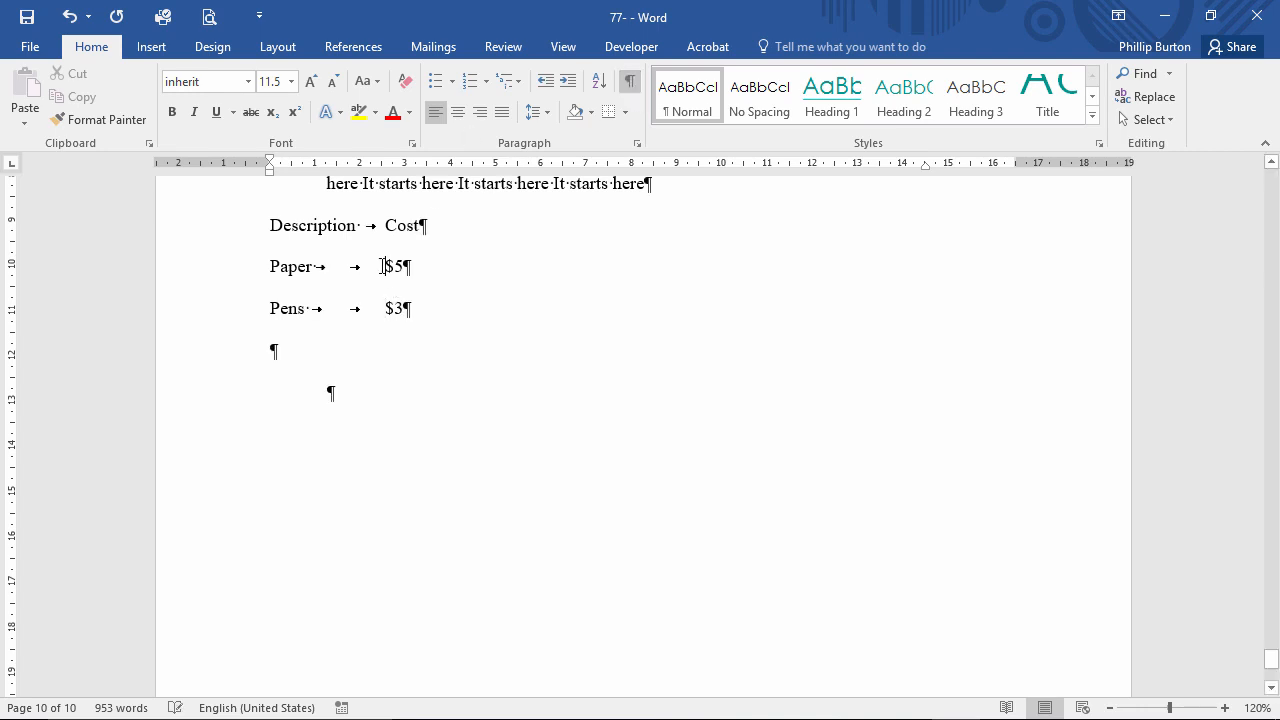
{"action": "key", "text": "BackSpace"}
{"action": "key", "text": "BackSpace"}
{"action": "left_click", "coordinate": [384, 311]}
{"action": "key", "text": "BackSpace"}
{"action": "key", "text": "BackSpace"}
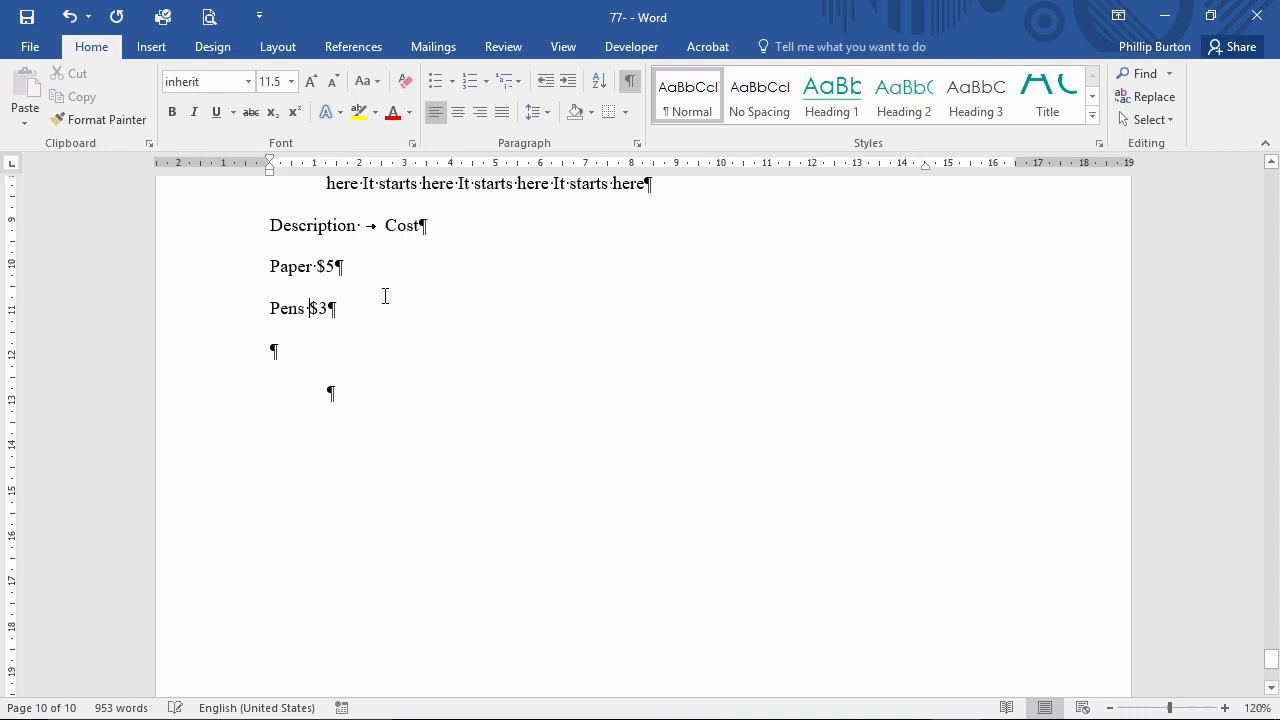
{"action": "left_click", "coordinate": [385, 225]}
{"action": "key", "text": "BackSpace"}
- Set a left tab stop at about 3 cm for the Description, Paper and Pens lines
{"action": "left_click_drag", "start_coordinate": [223, 247], "coordinate": [223, 317]}
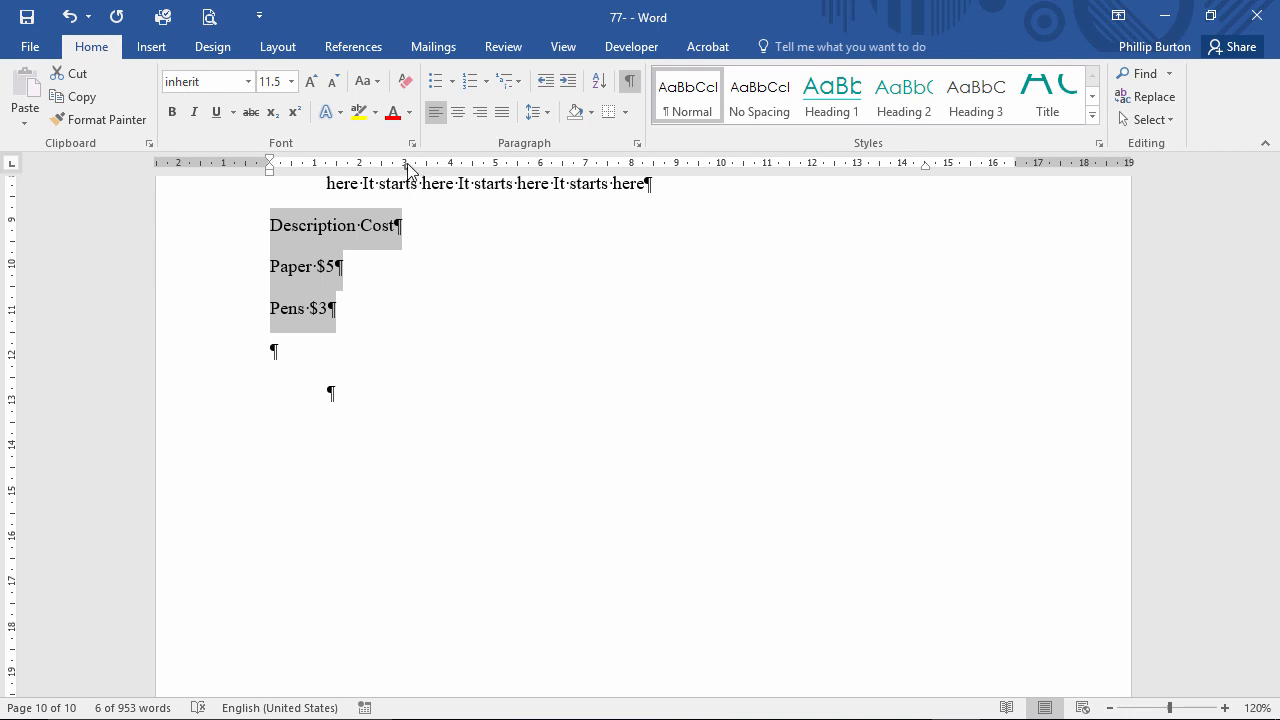
{"action": "left_click", "coordinate": [11, 164]}
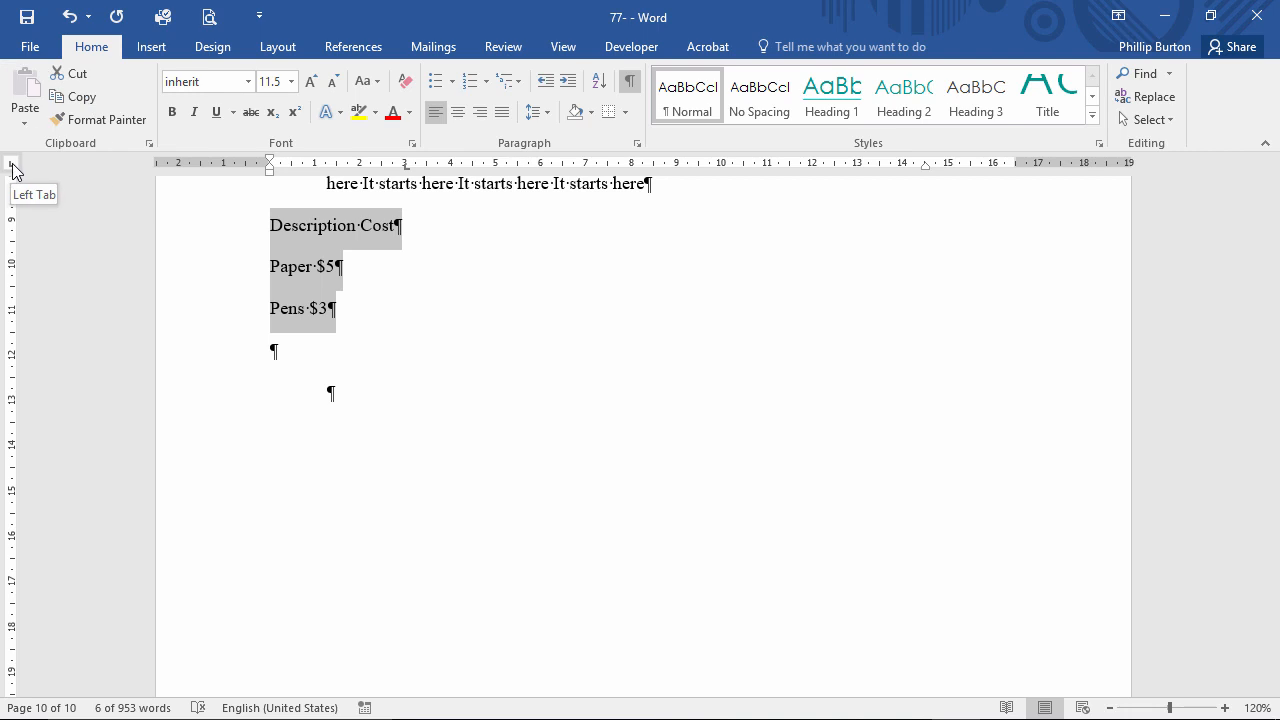
{"action": "left_click", "coordinate": [11, 164]}
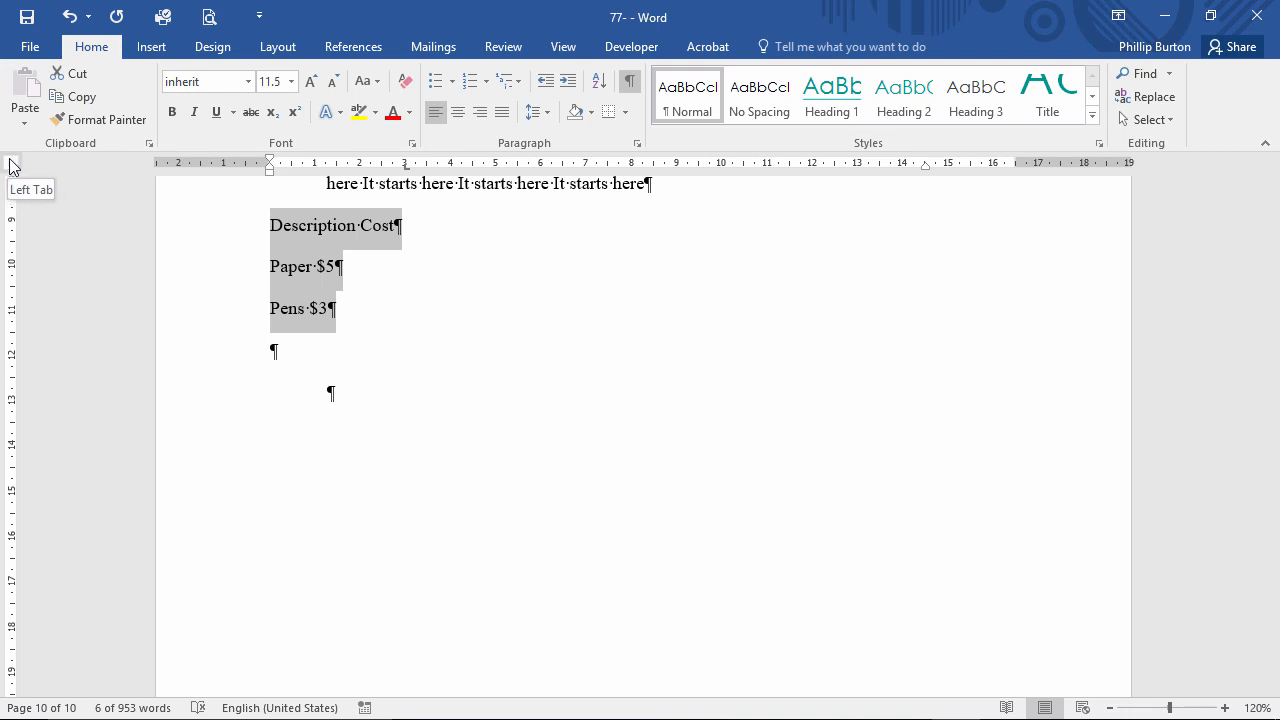
- Insert a single tab before Cost, $5 and $3 in the three list lines
{"action": "left_click", "coordinate": [365, 230]}
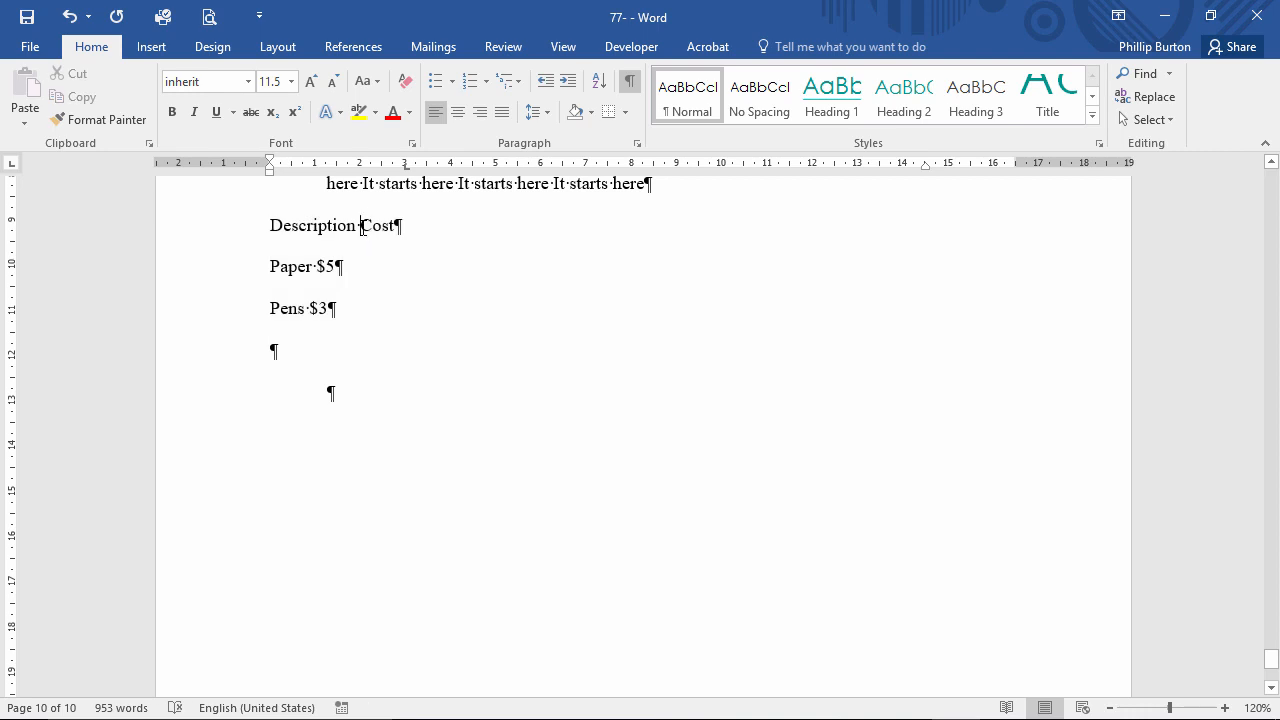
{"action": "key", "text": "Tab"}
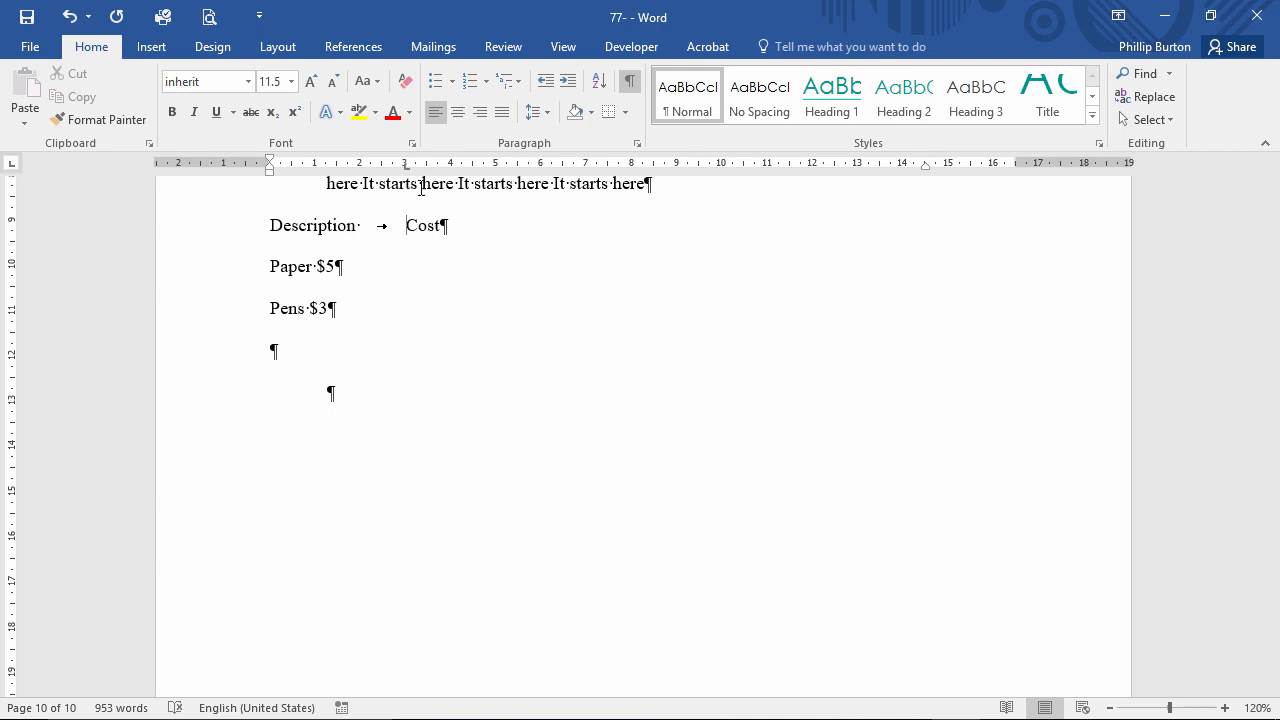
{"action": "left_click", "coordinate": [317, 267]}
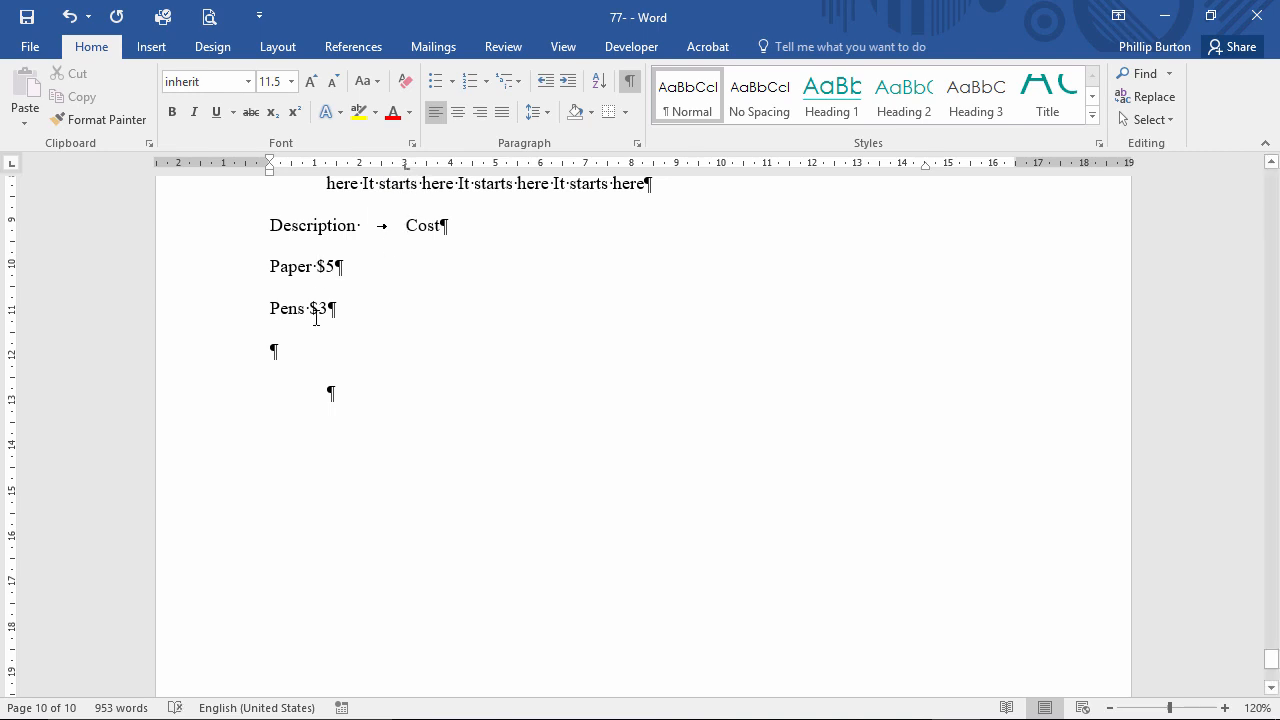
{"action": "key", "text": "Tab"}
{"action": "left_click", "coordinate": [311, 309]}
{"action": "key", "text": "Tab"}
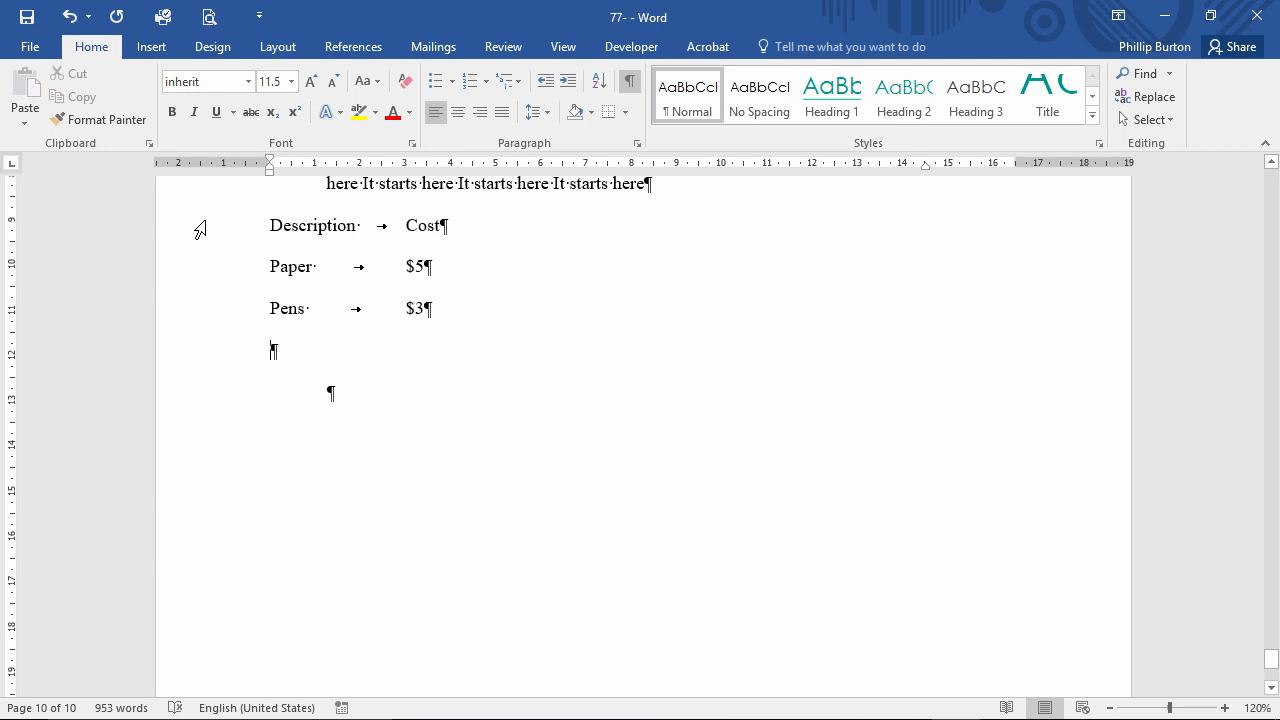
- Move the tab stop of the three list lines farther along the ruler, and remove it from the ruler
{"action": "left_click_drag", "start_coordinate": [195, 229], "coordinate": [195, 306]}
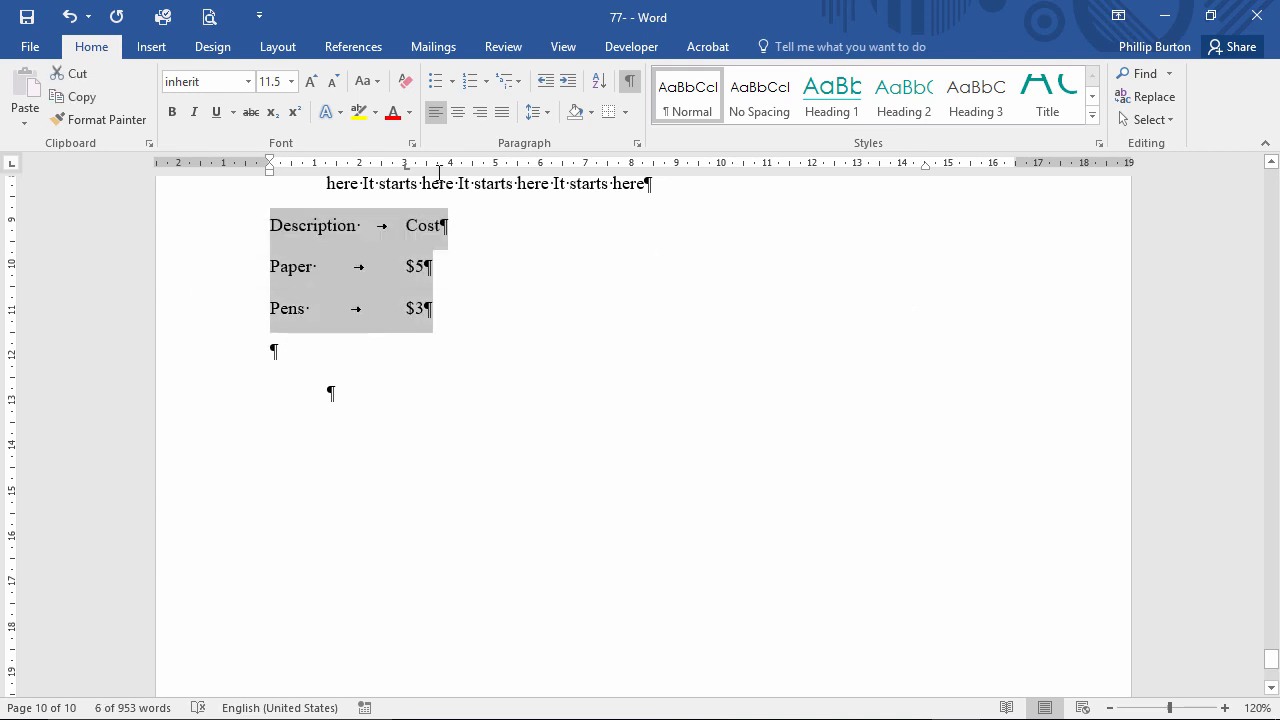
{"action": "left_click_drag", "start_coordinate": [406, 169], "coordinate": [661, 172]}
{"action": "left_click_drag", "start_coordinate": [765, 184], "coordinate": [409, 205]}
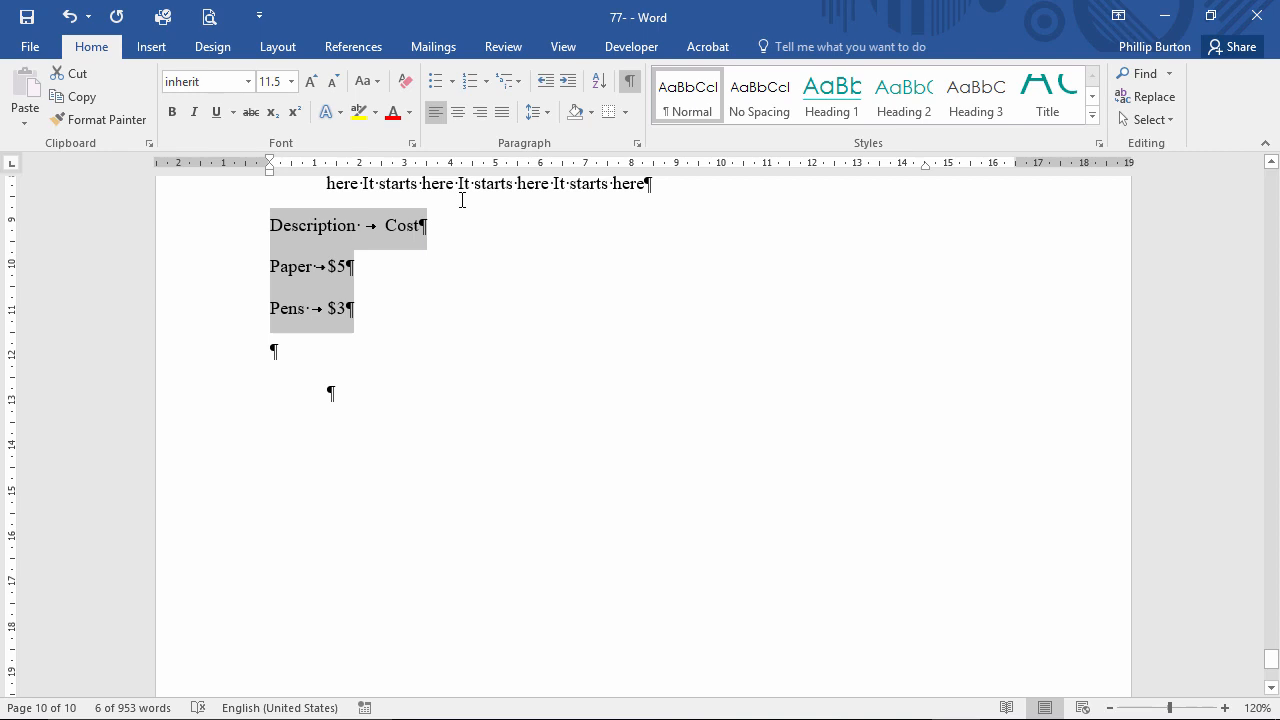
- Add a tab and the heading "Date bought" after Cost in the Description line
{"action": "left_click", "coordinate": [432, 228]}
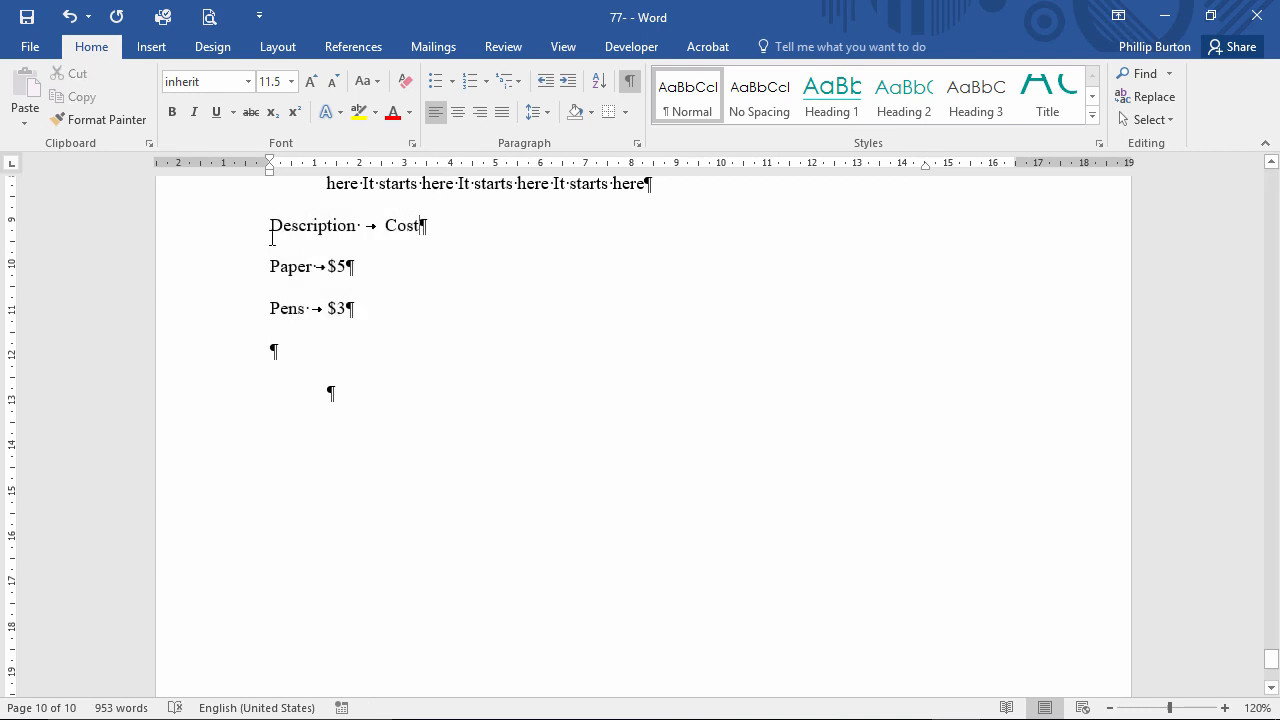
{"action": "key", "text": "Tab"}
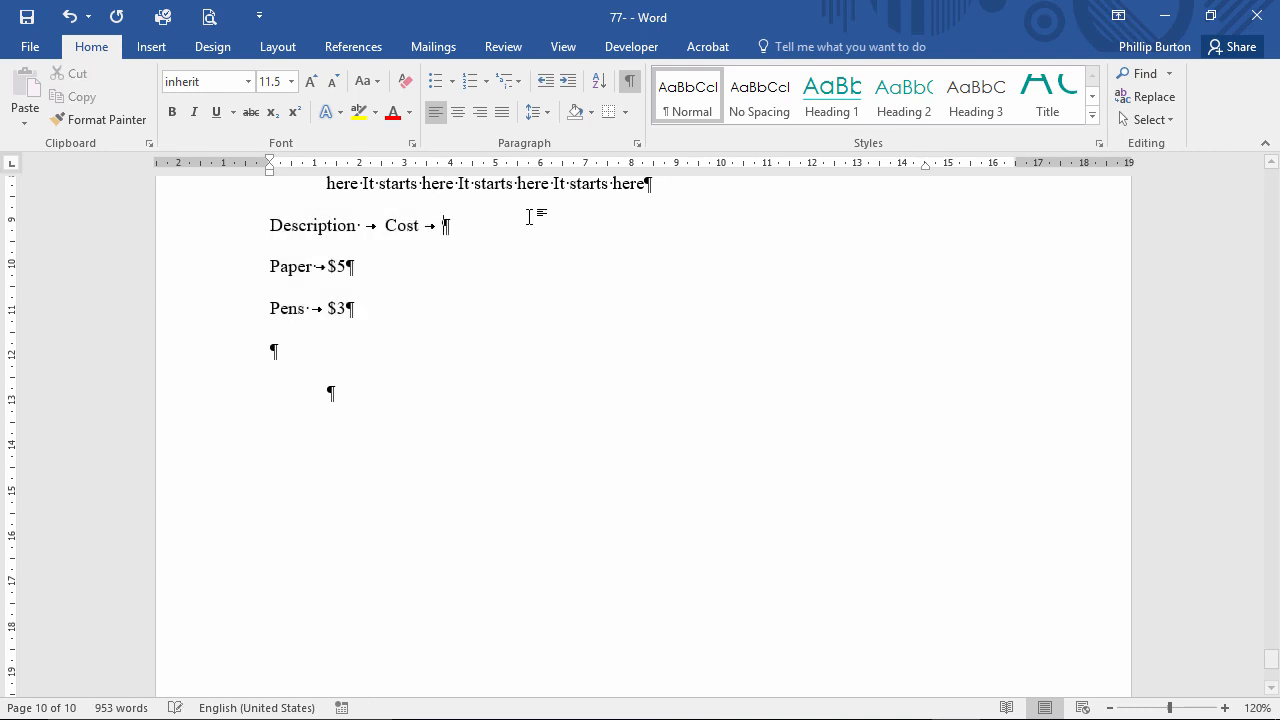
{"action": "type", "text": "Date bo"}
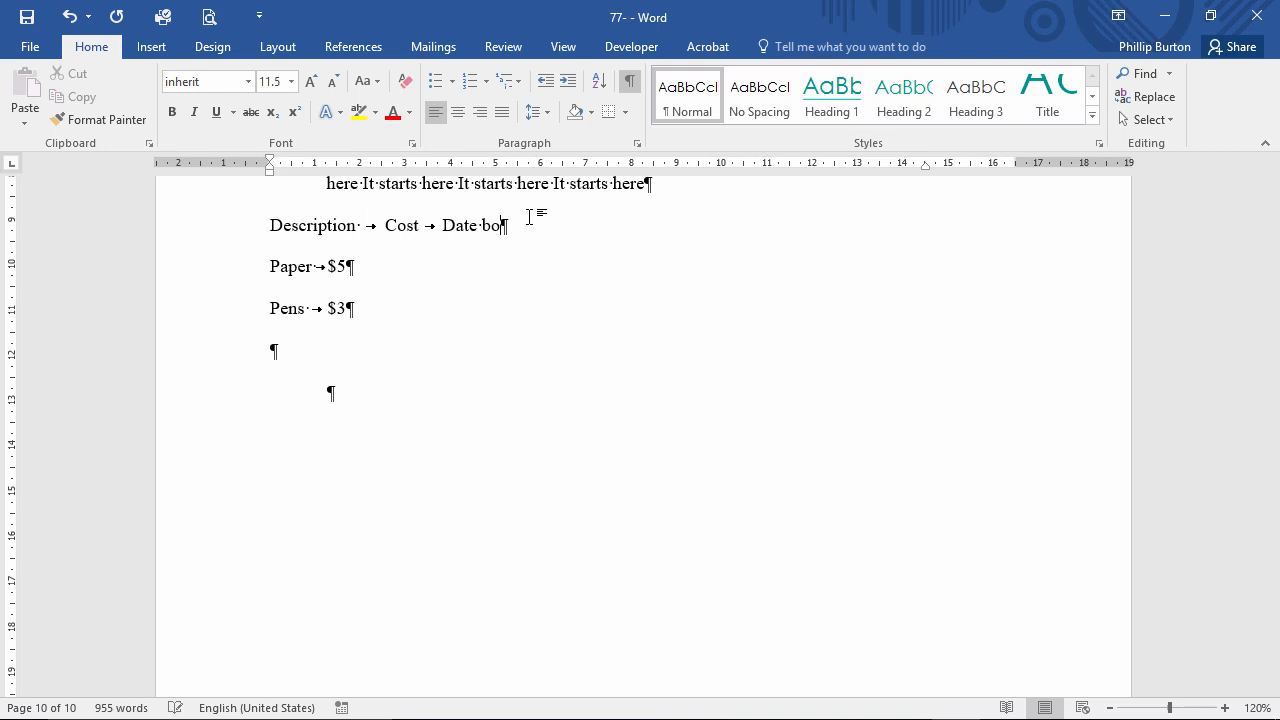
{"action": "type", "text": "ught"}
- Add tab-separated dates to the list, 1 Jan after $5 in the Paper line and 2 Jan after $3 in the Pens line
{"action": "key", "text": "Tab"}
{"action": "type", "text": "1 Kam"}
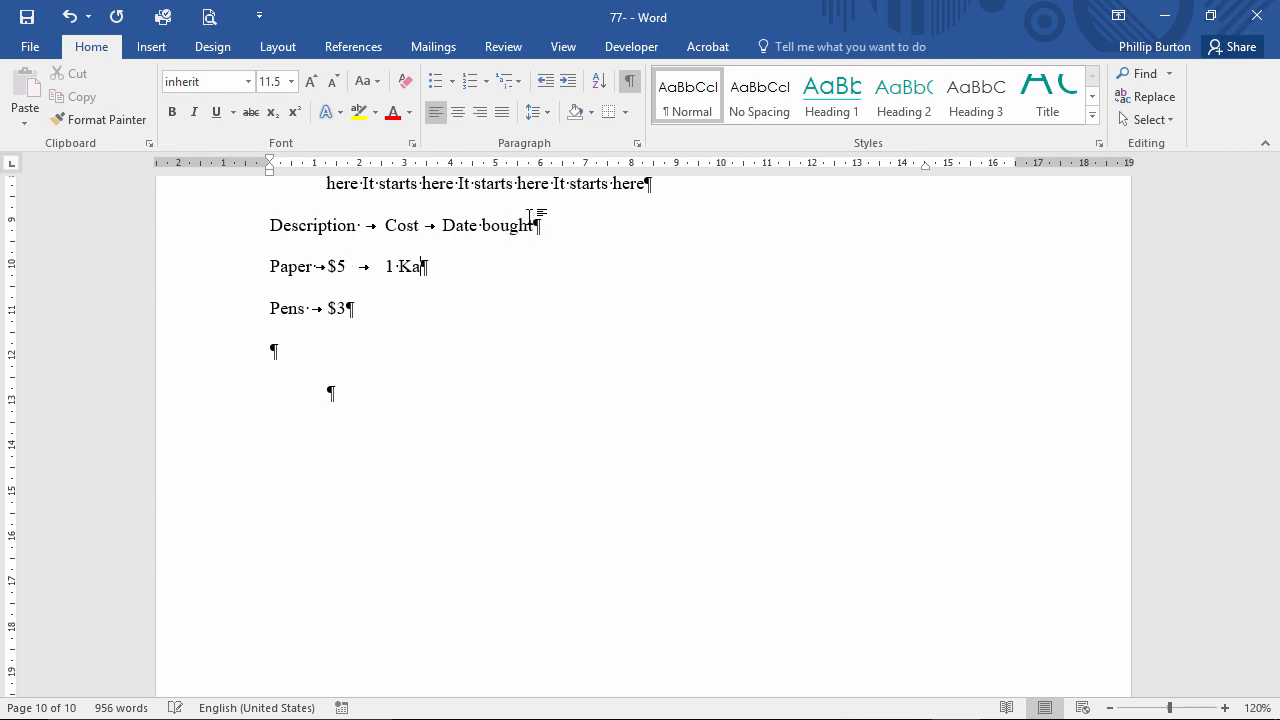
{"action": "key", "text": "BackSpace"}
{"action": "key", "text": "BackSpace"}
{"action": "key", "text": "BackSpace"}
{"action": "type", "text": "Jan"}
{"action": "key", "text": "Tab"}
{"action": "type", "text": "2 Kam"}
{"action": "key", "text": "BackSpace"}
{"action": "key", "text": "BackSpace"}
{"action": "key", "text": "BackSpace"}
{"action": "type", "text": "Jan"}
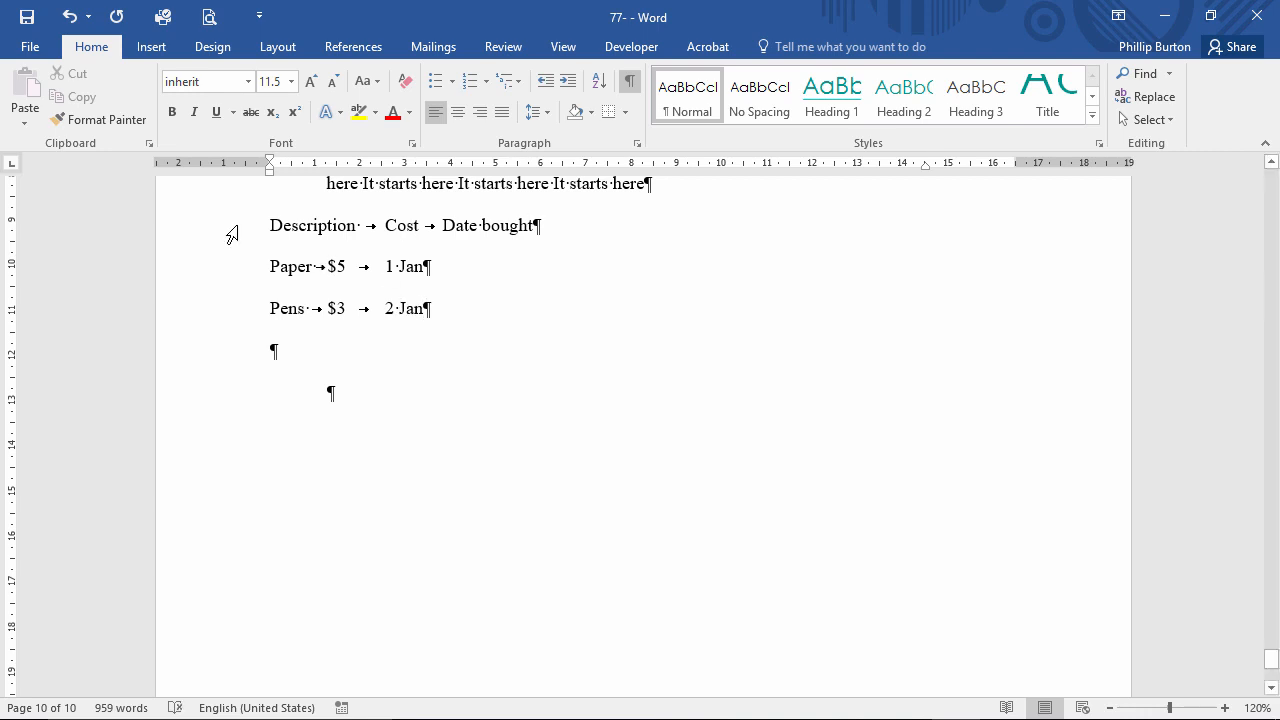
- Set left tab stops at 3 cm and about 4.5 cm for the three list lines, trying the second one at about 3.5 cm
{"action": "left_click_drag", "start_coordinate": [231, 248], "coordinate": [231, 303]}
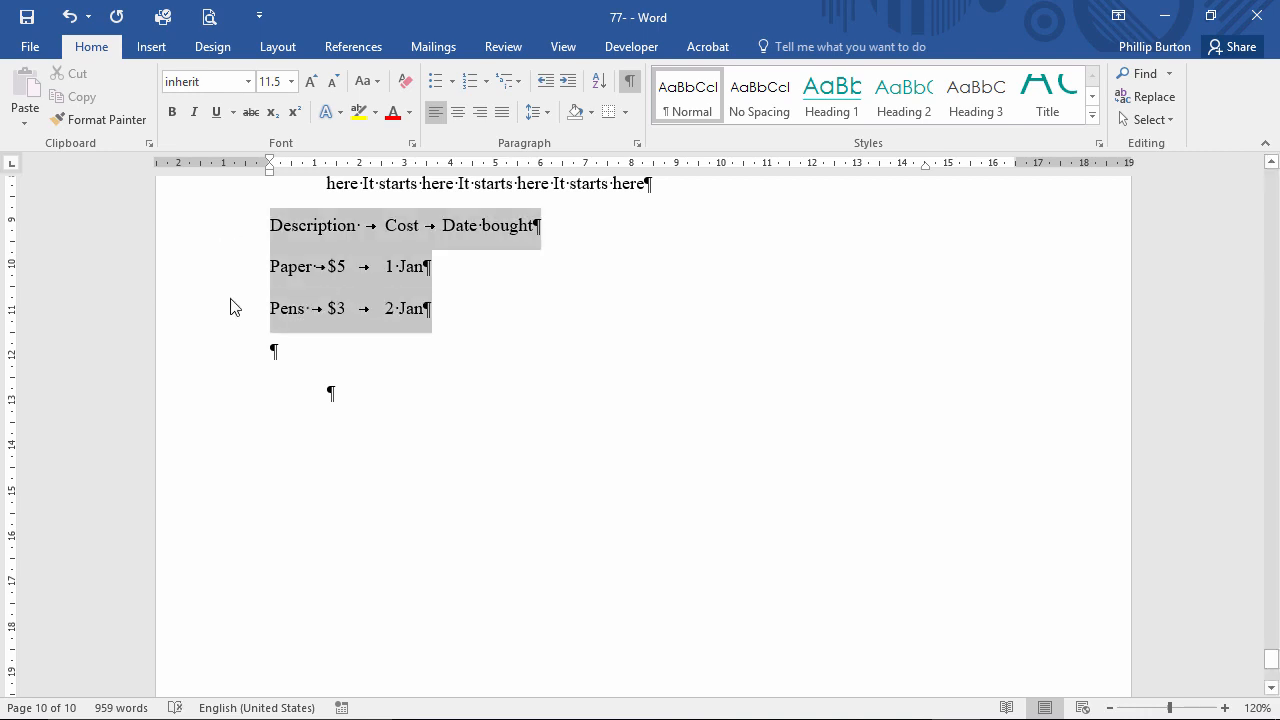
{"action": "left_click", "coordinate": [405, 166]}
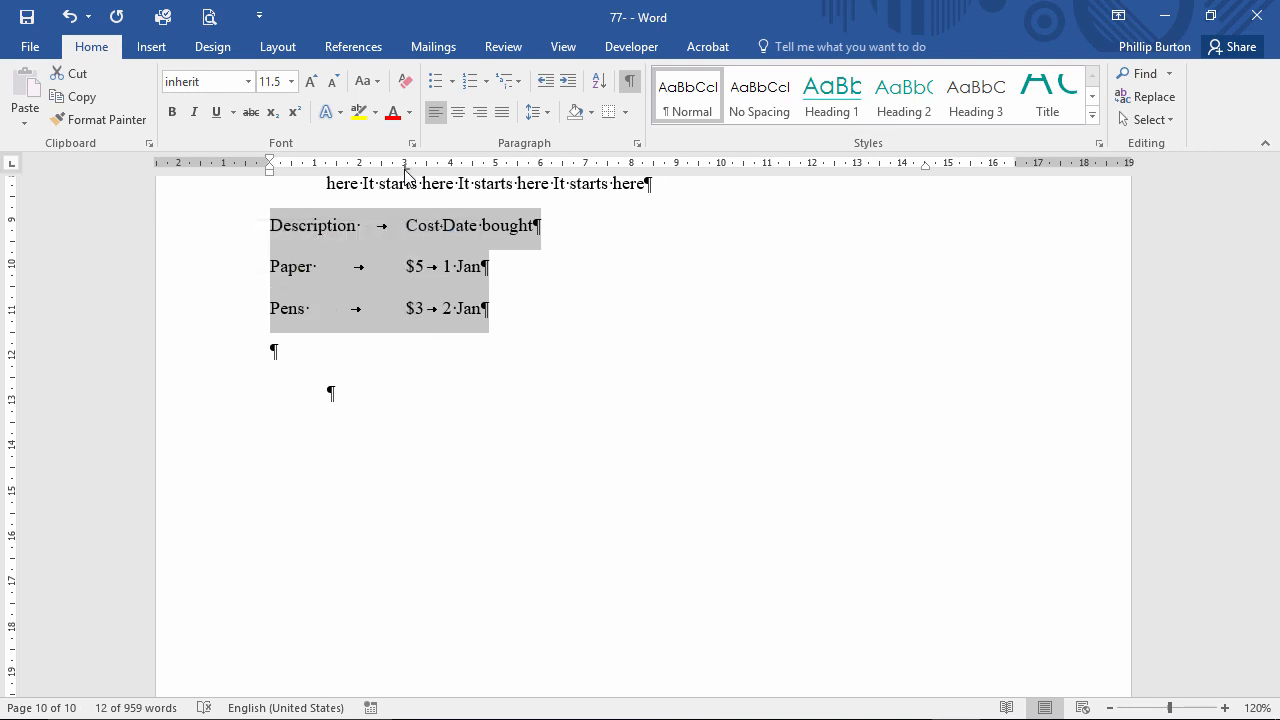
{"action": "left_click", "coordinate": [472, 166]}
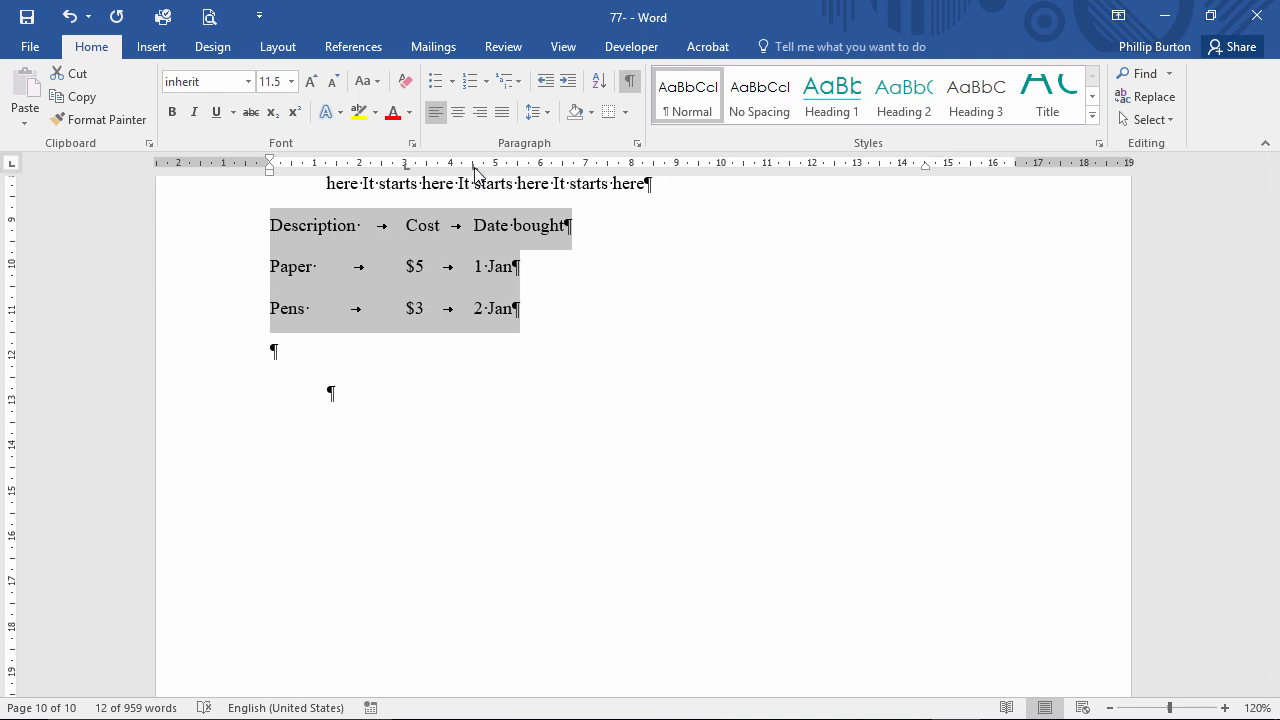
{"action": "left_click_drag", "start_coordinate": [474, 167], "coordinate": [425, 171]}
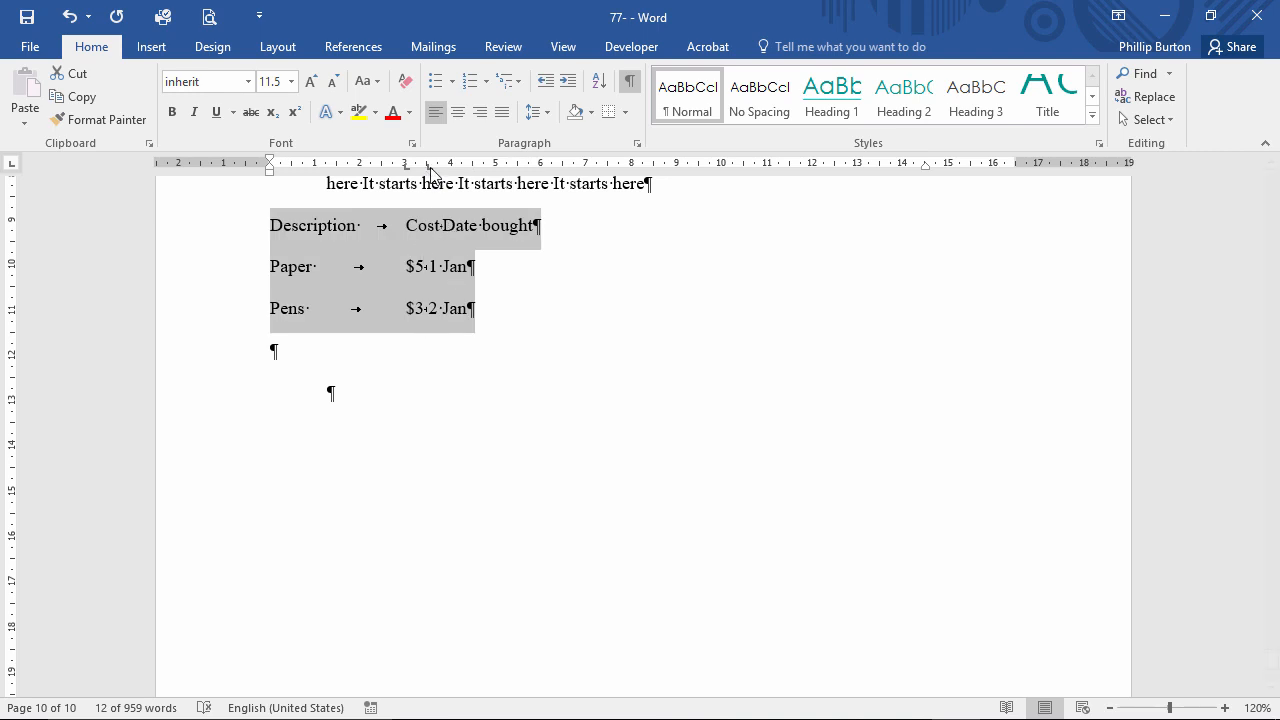
{"action": "left_click_drag", "start_coordinate": [430, 168], "coordinate": [476, 168]}
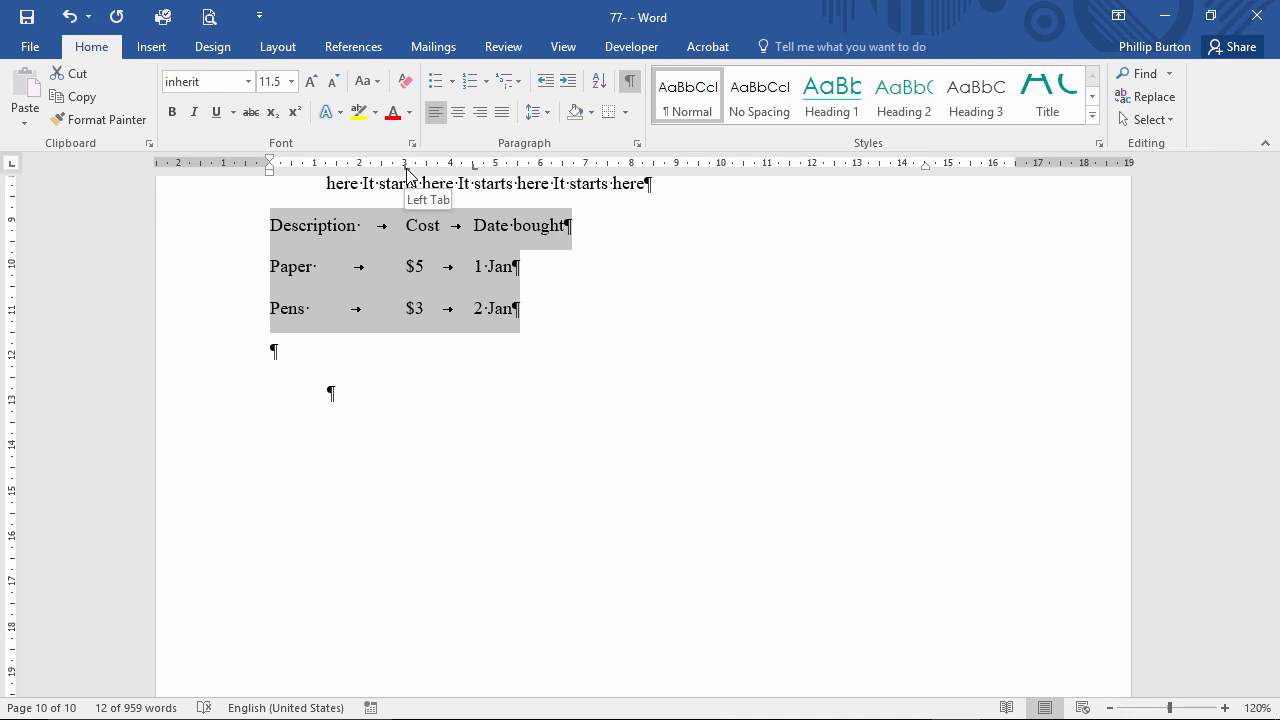
- Replace the left tab stop of the Cost column with a centre tab stop at 3 cm
{"action": "left_click_drag", "start_coordinate": [405, 166], "coordinate": [406, 226]}
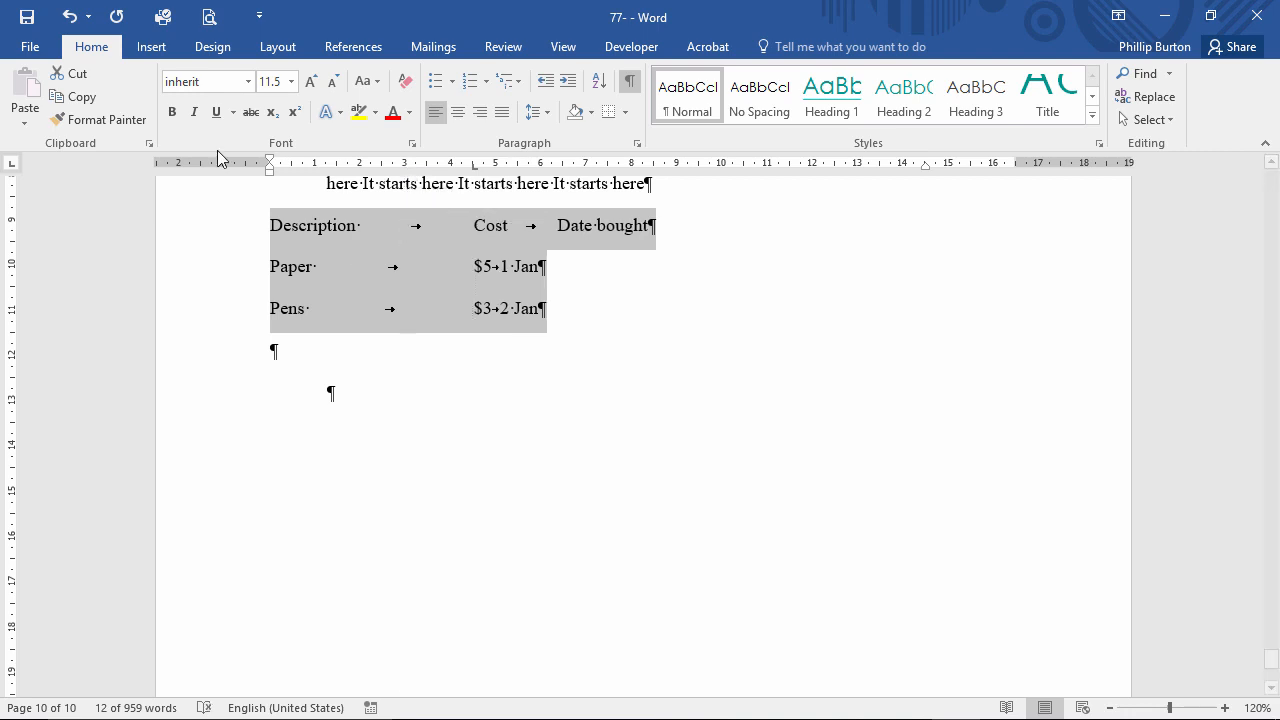
{"action": "left_click", "coordinate": [17, 165]}
{"action": "left_click", "coordinate": [405, 166]}
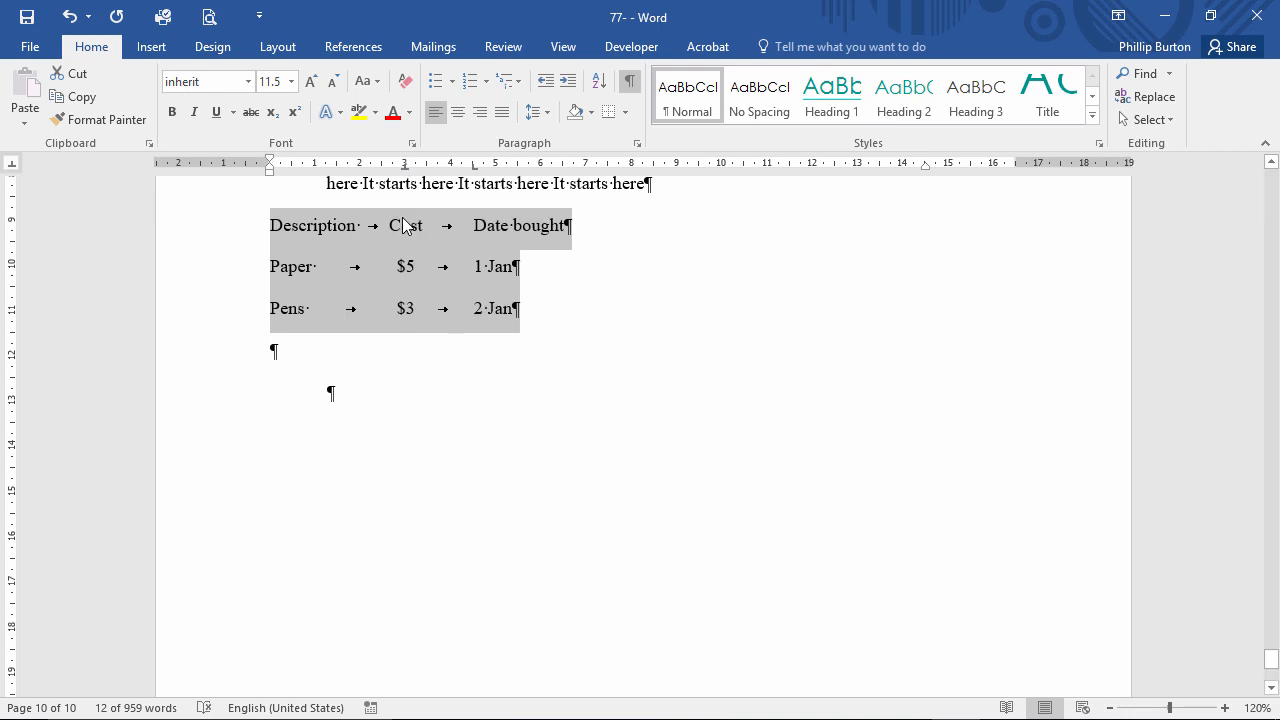
- Replace the Date bought column's left tab stop with a centre tab at about 5.25 cm, and that with a right tab at about 6 cm
{"action": "left_click_drag", "start_coordinate": [476, 168], "coordinate": [508, 172]}
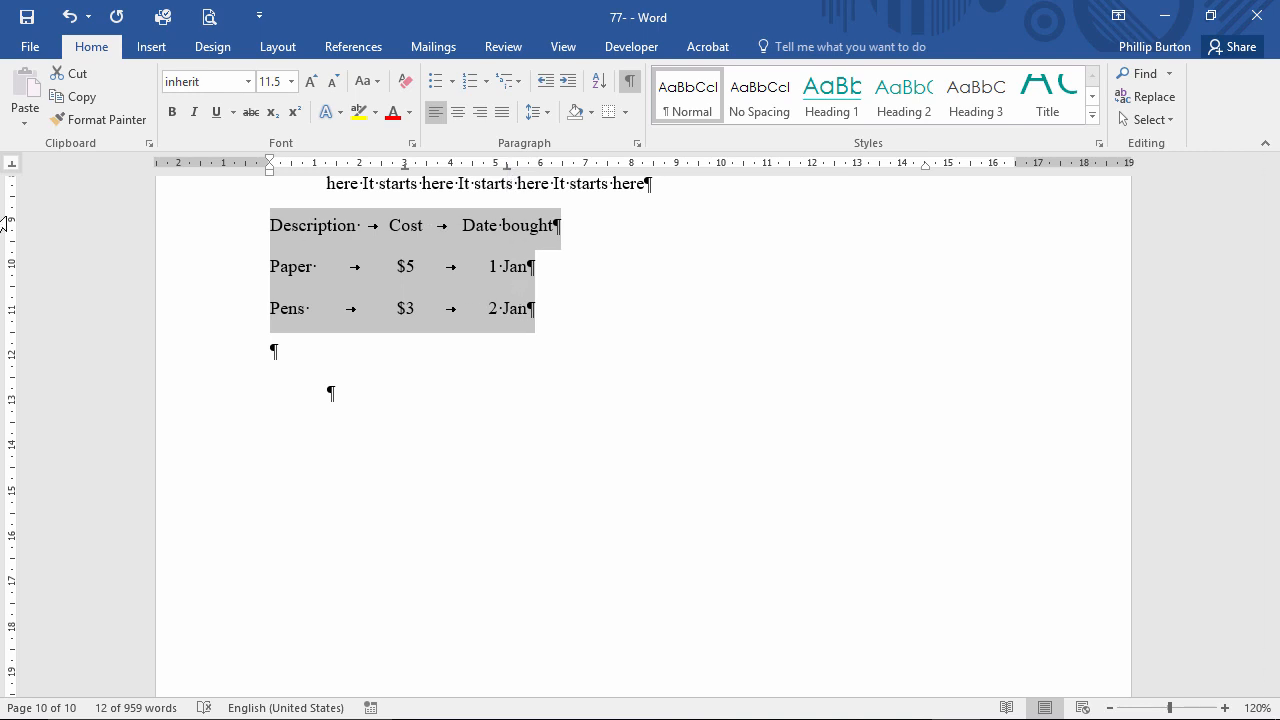
{"action": "left_click", "coordinate": [12, 167]}
{"action": "left_click_drag", "start_coordinate": [506, 172], "coordinate": [546, 175]}
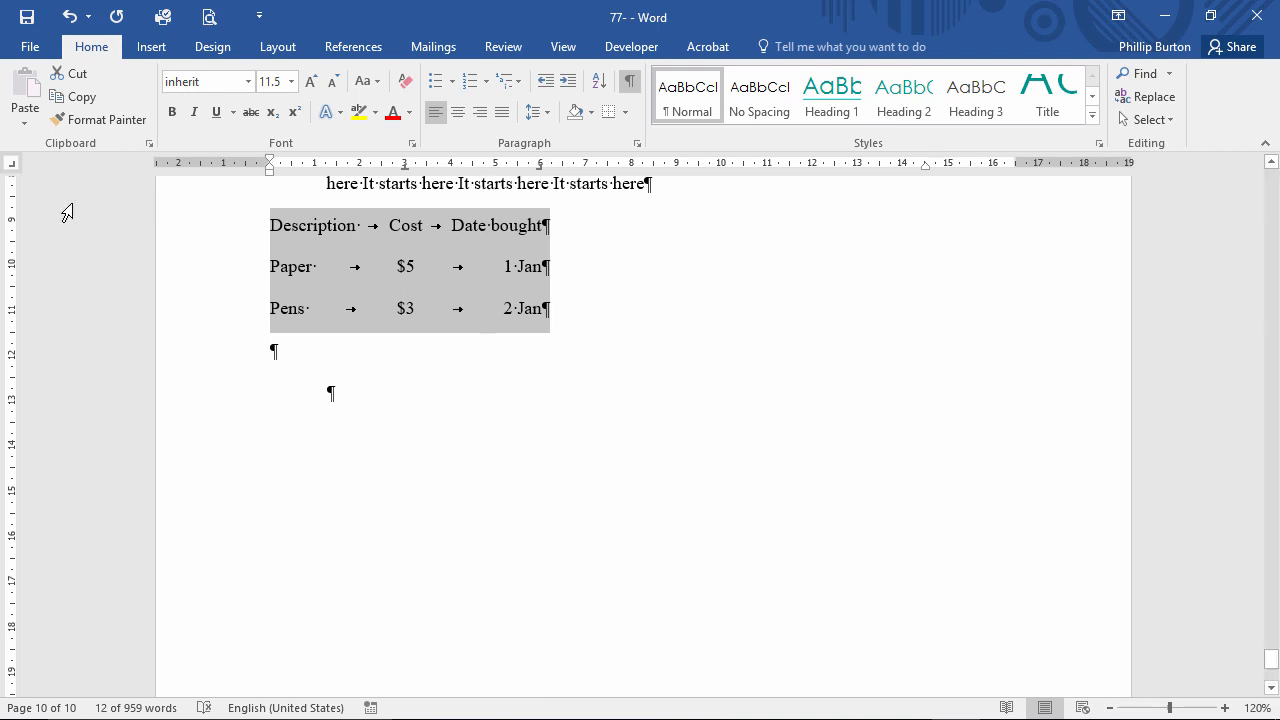
- Choose the decimal tab type and add a tab and the heading "Detailed cost" after Date bought
{"action": "left_click", "coordinate": [12, 166]}
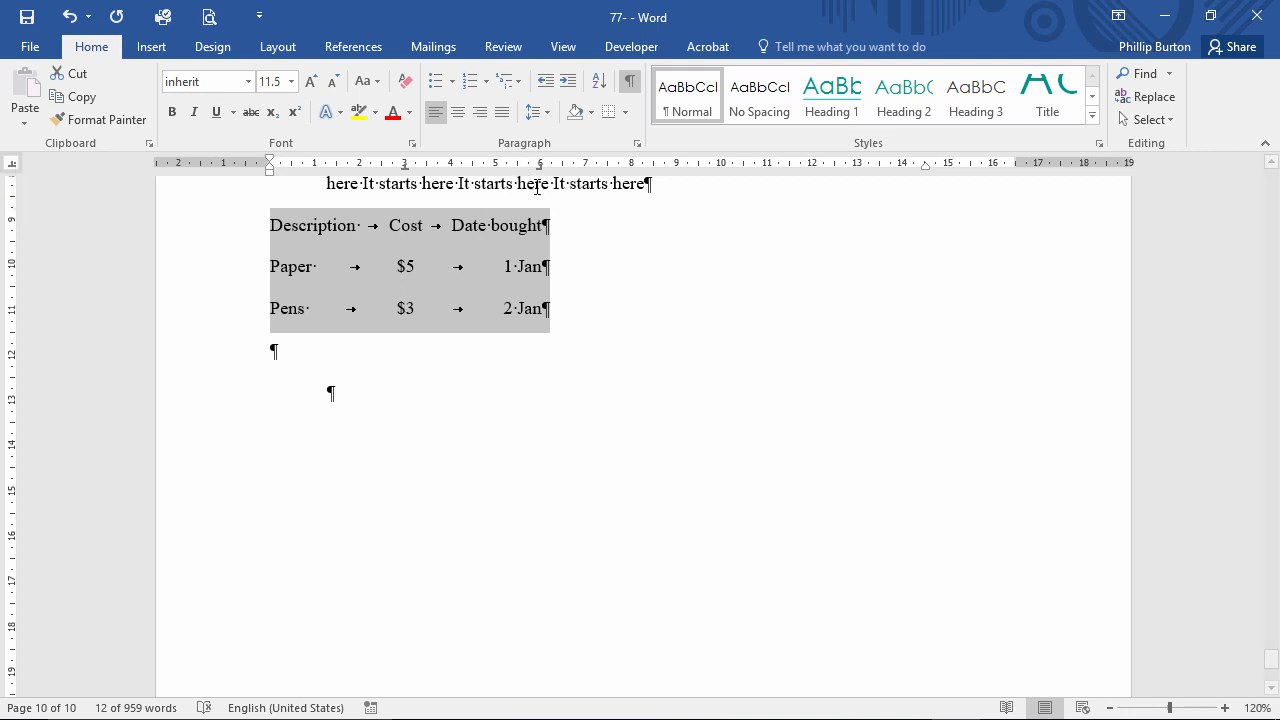
{"action": "left_click", "coordinate": [548, 226]}
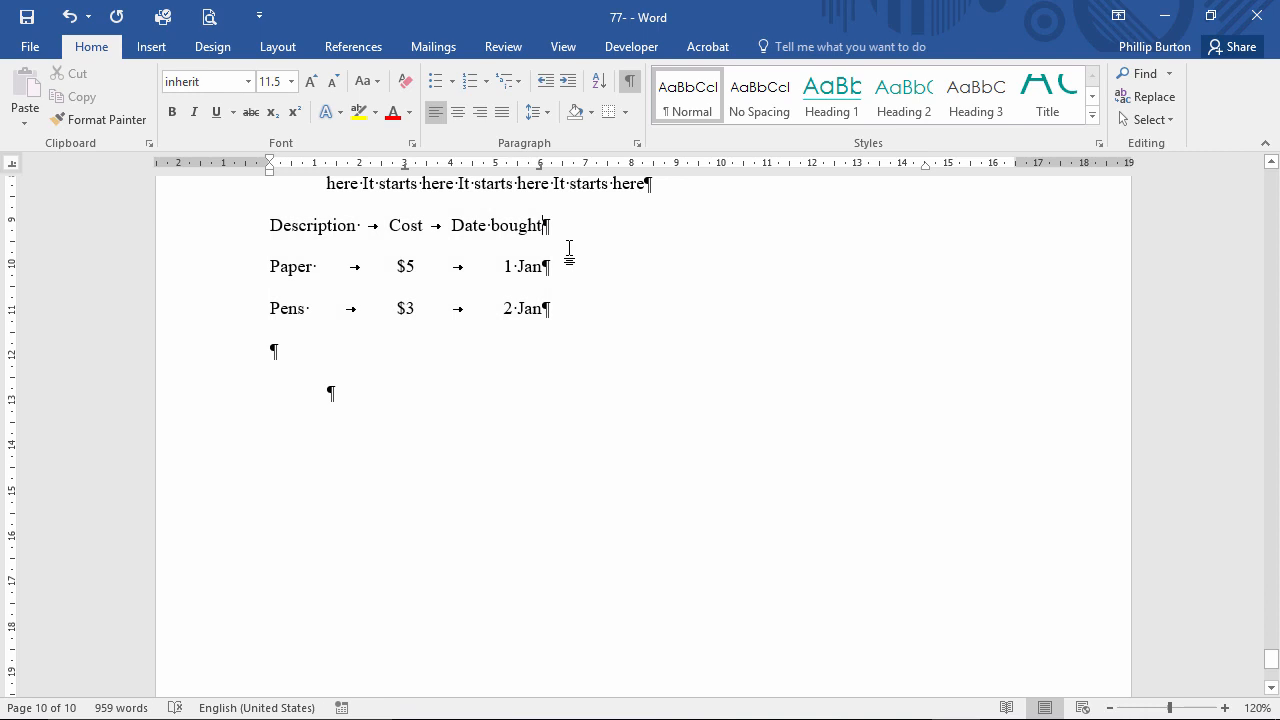
{"action": "key", "text": "Tab"}
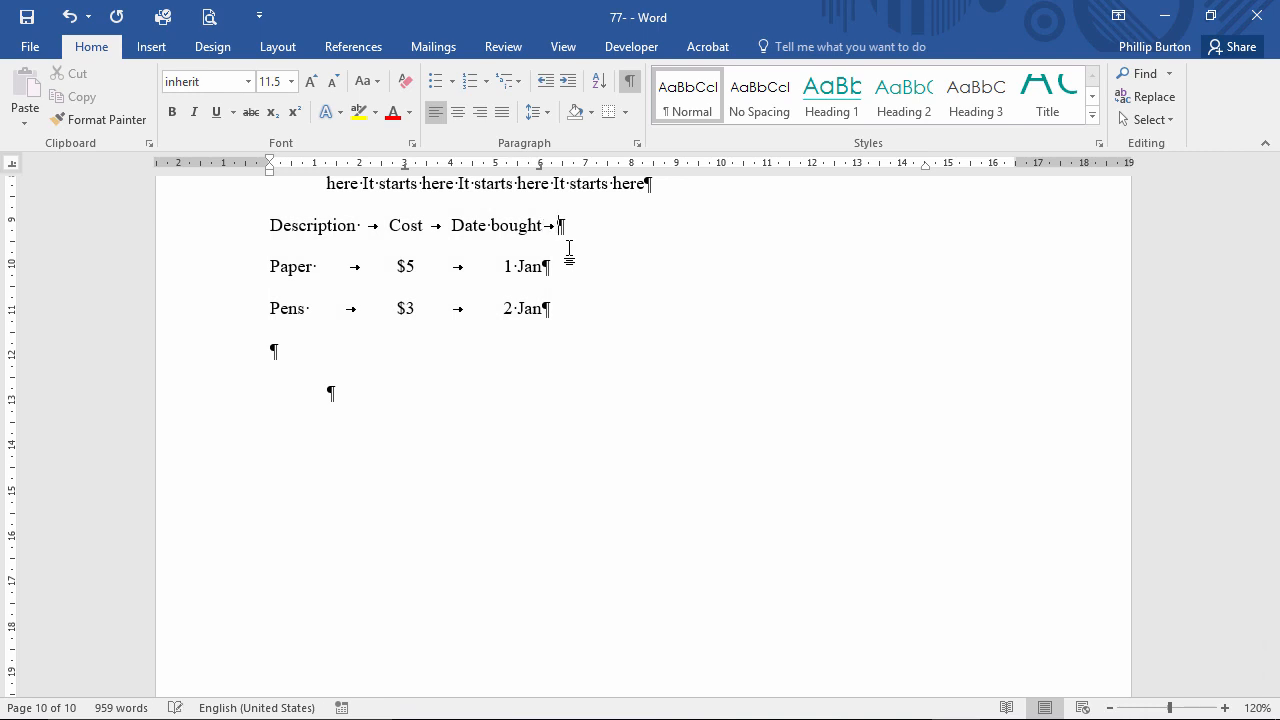
{"action": "type", "text": "D"}
{"action": "type", "text": "etao;ed"}
{"action": "key", "text": "BackSpace"}
{"action": "key", "text": "BackSpace"}
{"action": "key", "text": "BackSpace"}
{"action": "key", "text": "BackSpace"}
{"action": "type", "text": "iled cost"}
- Add tab-separated detailed costs, $10 at the end of the Paper line and $.99 at the end of the Pens line
{"action": "key", "text": "Tab"}
{"action": "type", "text": "$10"}
{"action": "key", "text": "Tab"}
{"action": "type", "text": "$"}
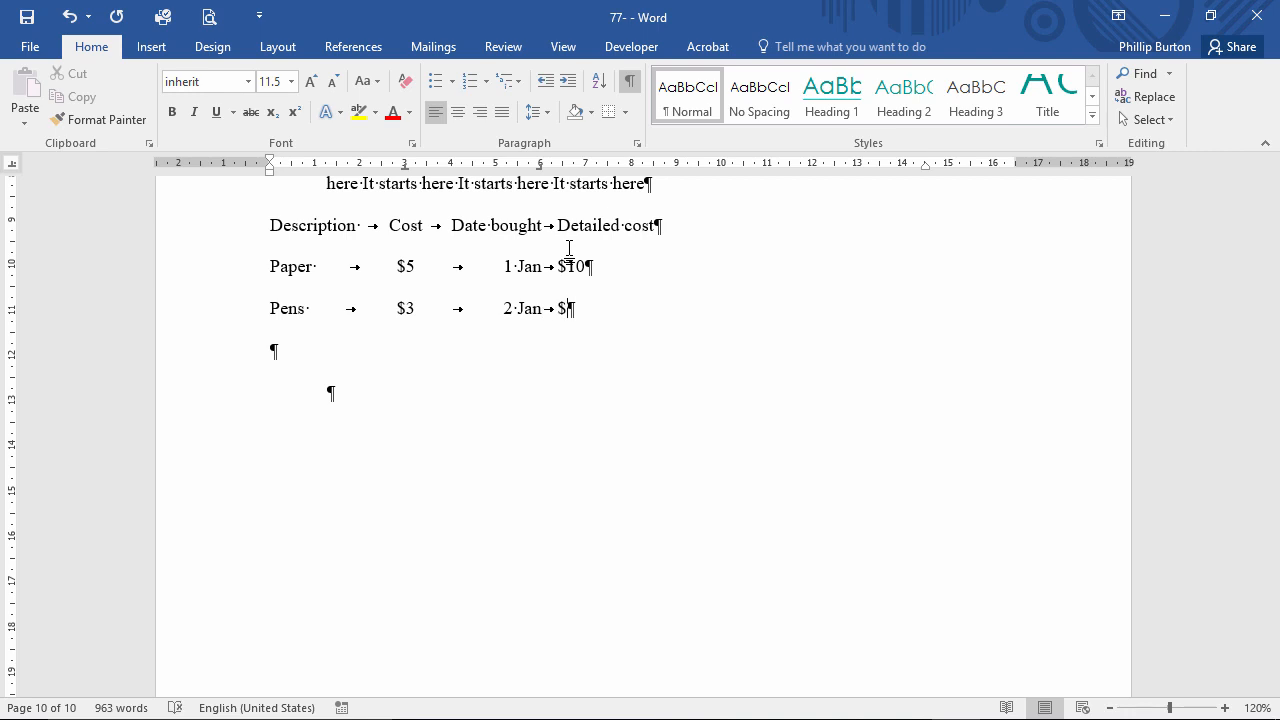
{"action": "type", "text": ".99"}
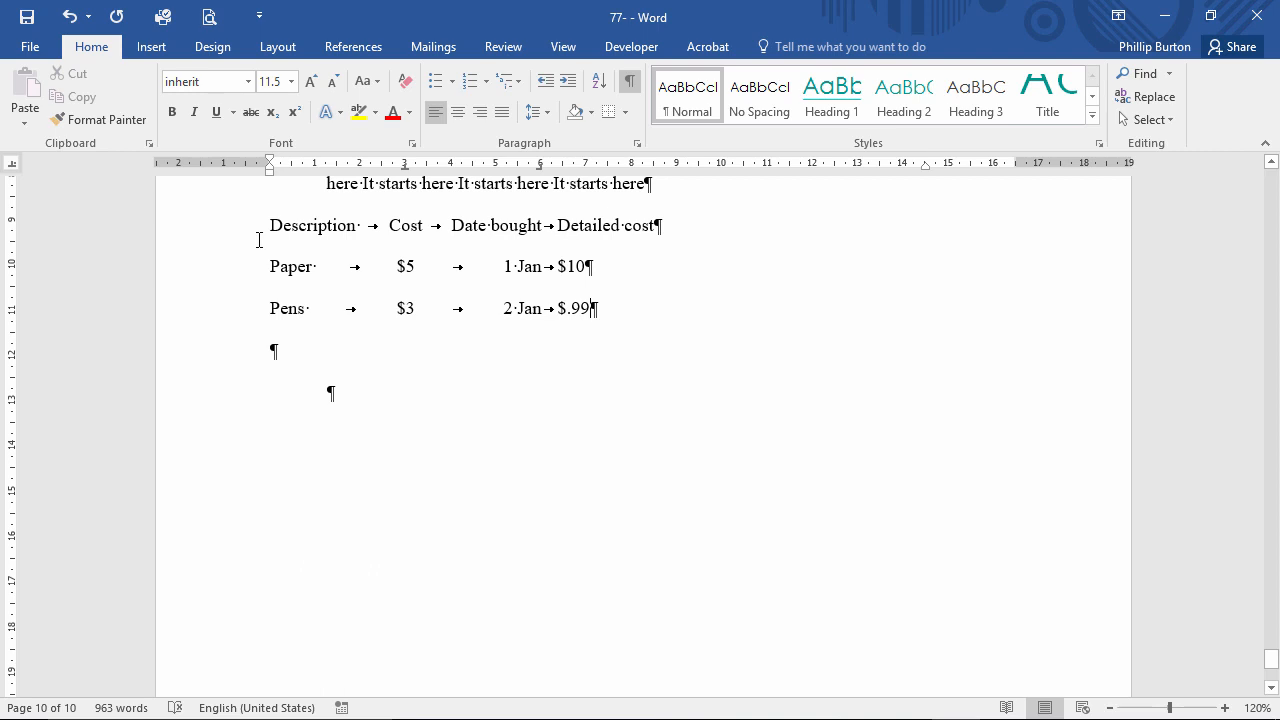
- Set a decimal tab stop at about 10.3 cm for the Detailed cost column across the three list lines
{"action": "left_click_drag", "start_coordinate": [213, 234], "coordinate": [202, 312]}
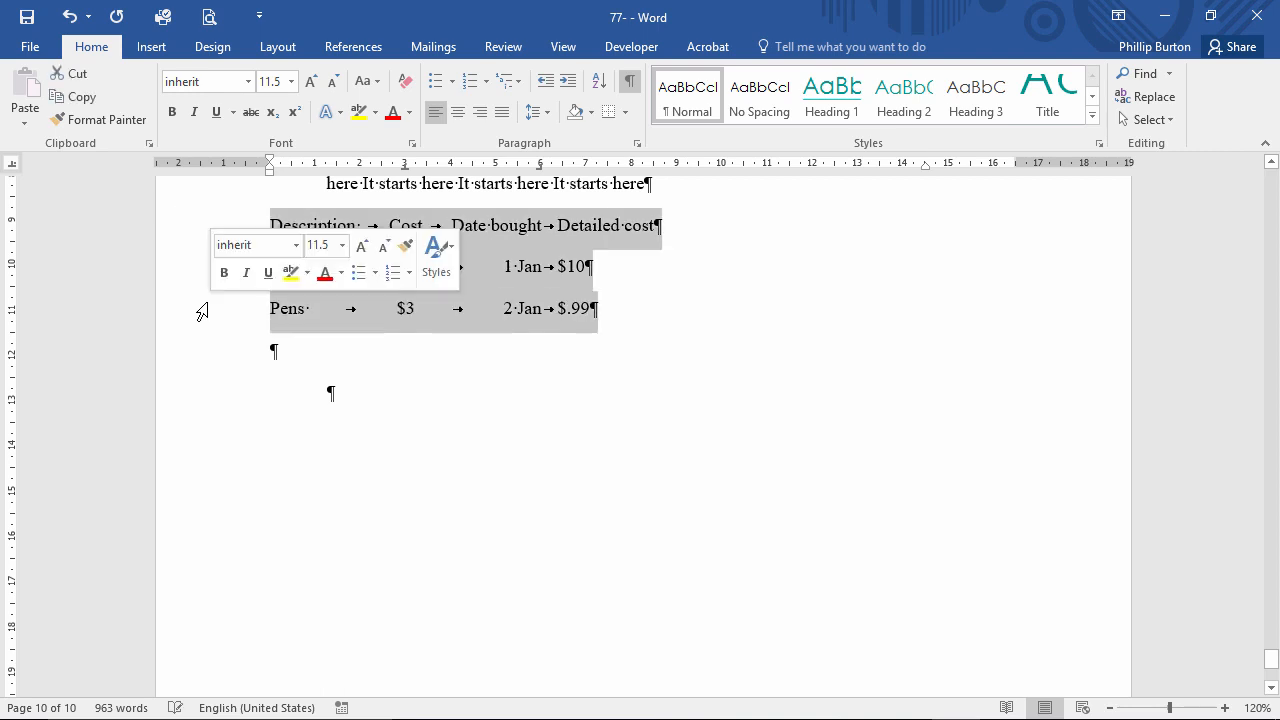
{"action": "left_click", "coordinate": [11, 165]}
{"action": "left_click", "coordinate": [10, 165]}
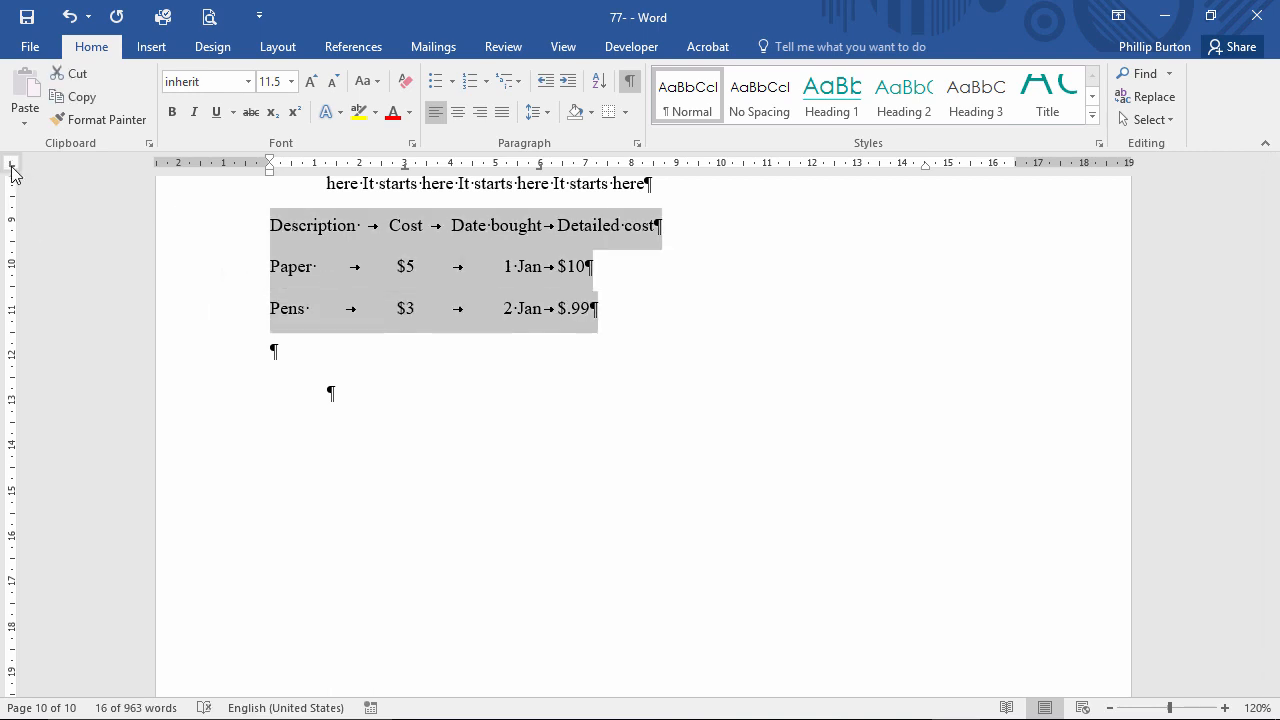
{"action": "left_click", "coordinate": [590, 165]}
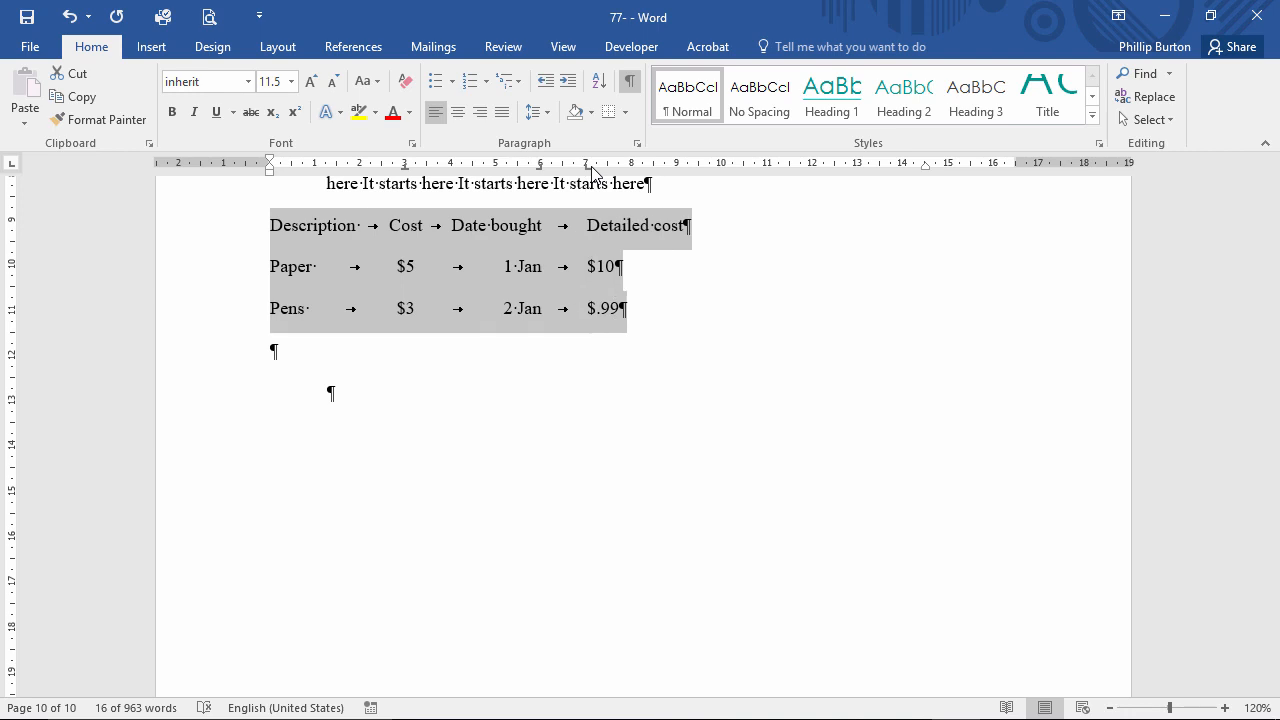
{"action": "left_click_drag", "start_coordinate": [592, 173], "coordinate": [186, 214]}
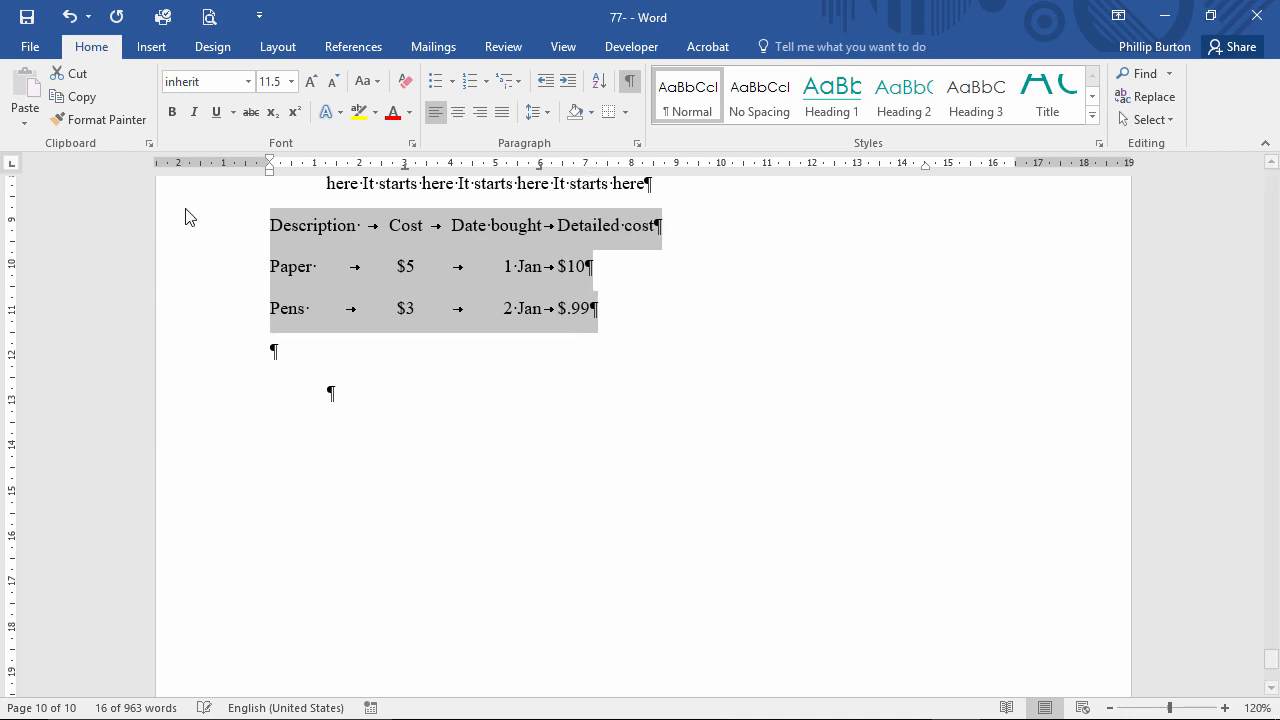
{"action": "left_click", "coordinate": [12, 166]}
{"action": "left_click_drag", "start_coordinate": [598, 168], "coordinate": [601, 172]}
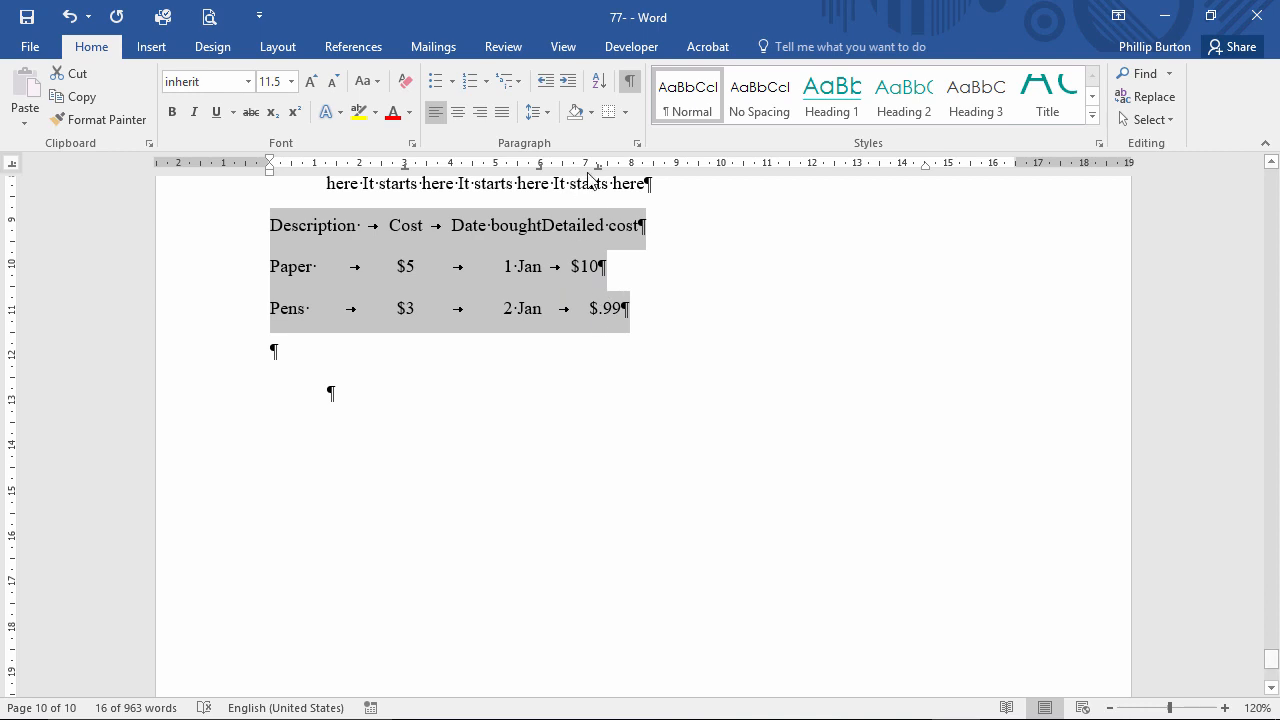
{"action": "left_click_drag", "start_coordinate": [597, 168], "coordinate": [738, 175]}
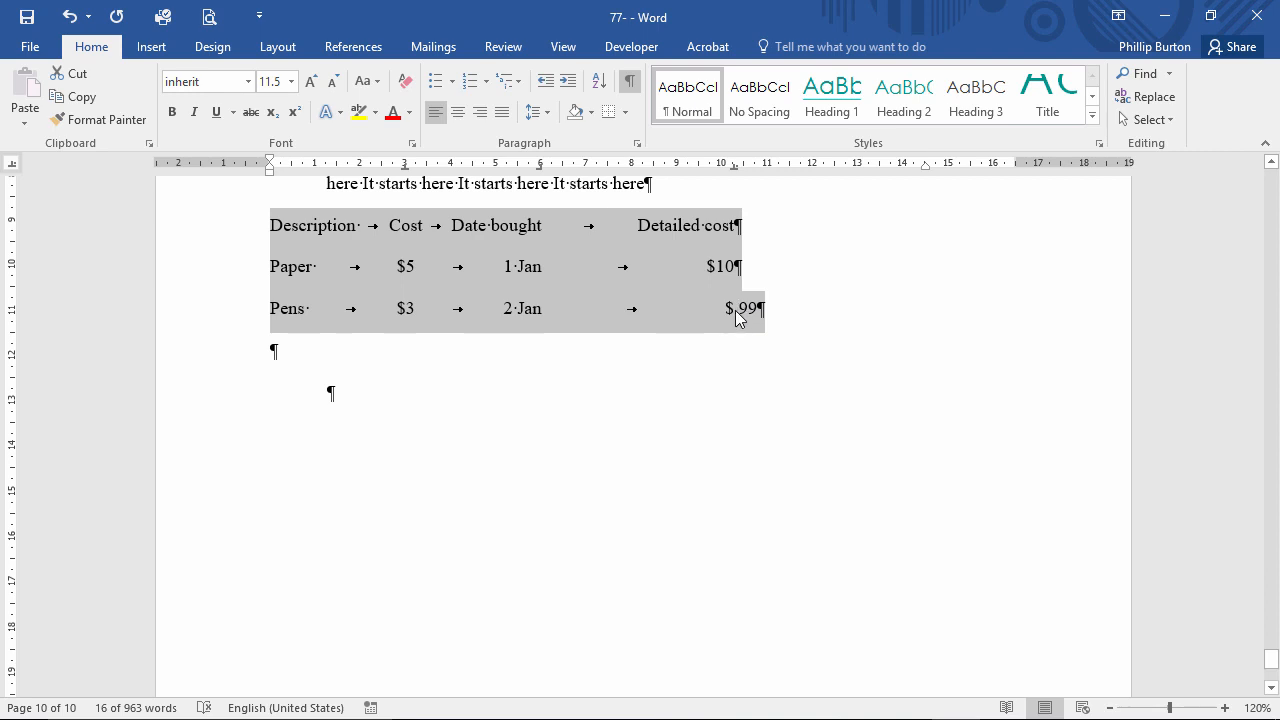
- Try the Paper line's detailed cost as $10.00 and return it to $10
{"action": "left_click", "coordinate": [737, 272]}
{"action": "type", "text": ".00"}
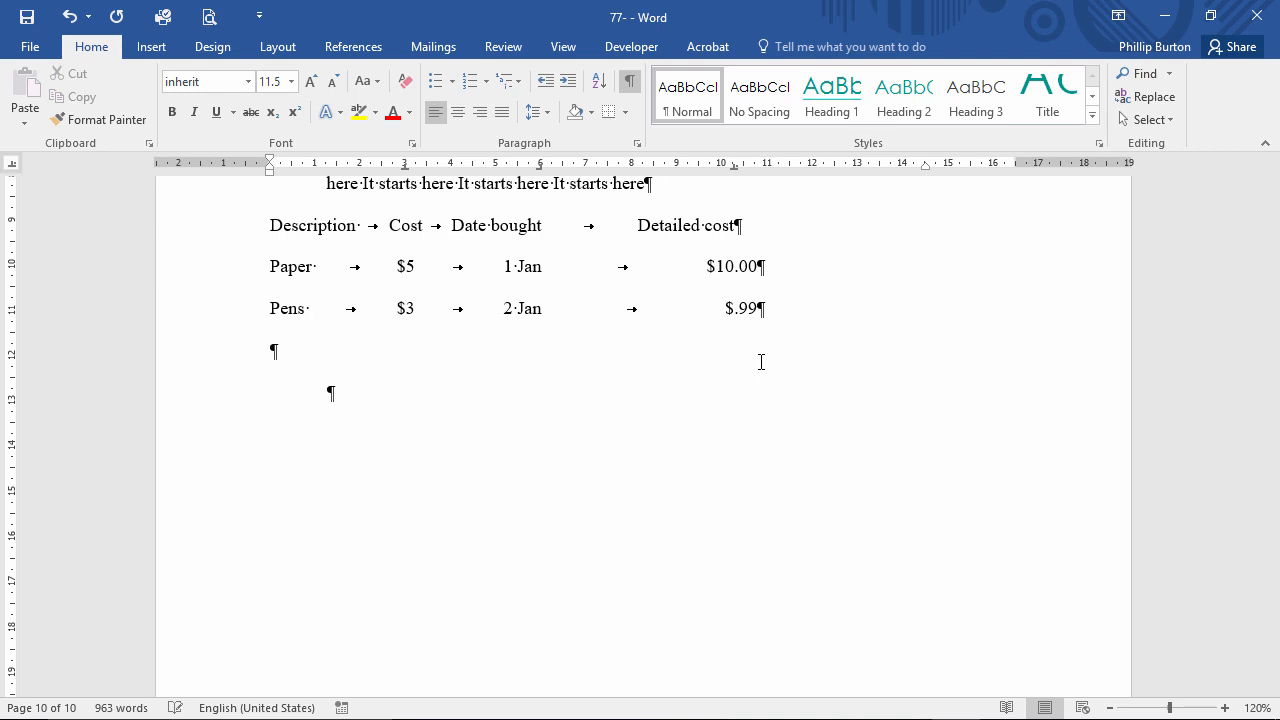
{"action": "scroll", "coordinate": [755, 320], "scroll_direction": "down", "scroll_amount": 1}
{"action": "scroll", "coordinate": [760, 297], "scroll_direction": "up", "scroll_amount": 1}
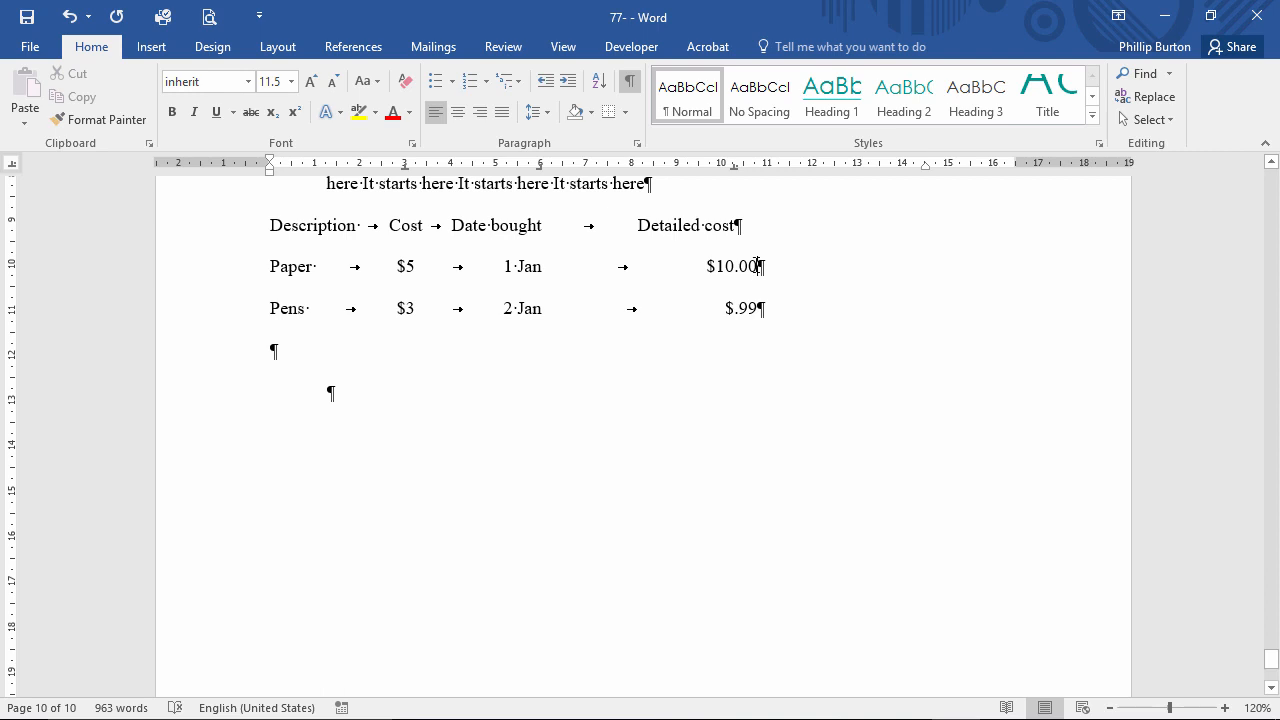
{"action": "left_click_drag", "start_coordinate": [707, 265], "coordinate": [740, 276]}
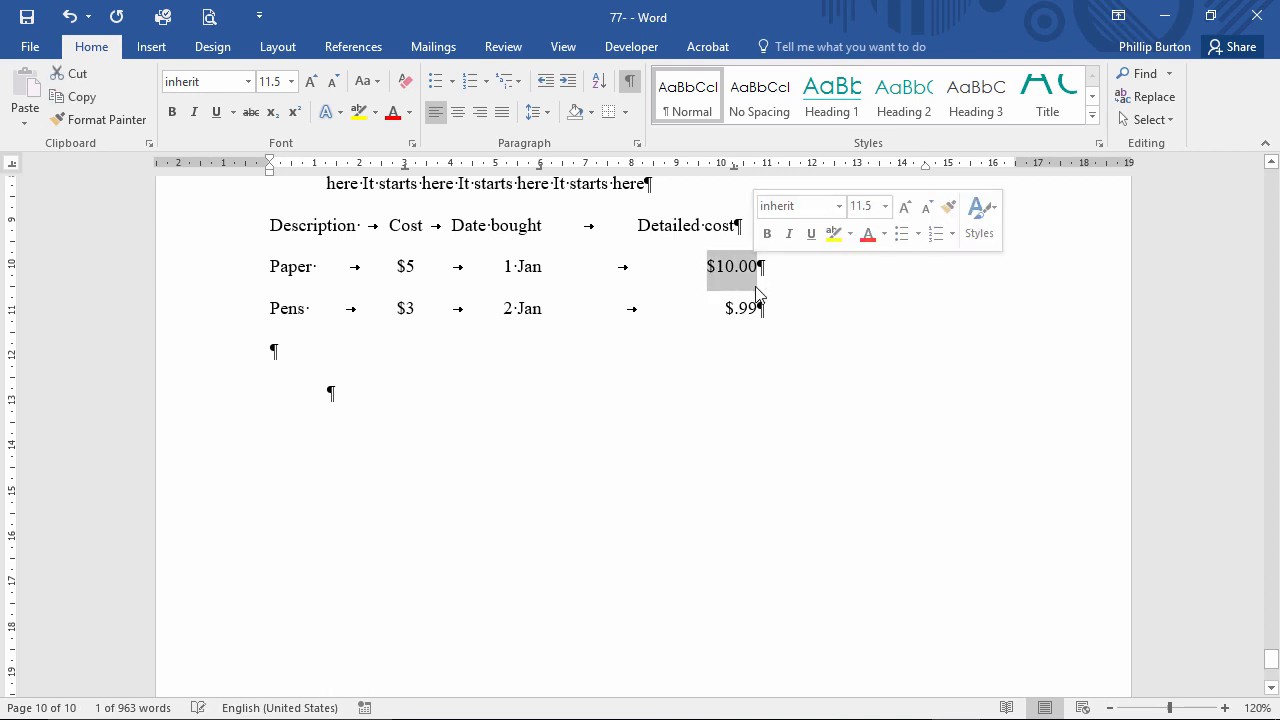
{"action": "key", "text": "Right"}
{"action": "key", "text": "BackSpace"}
{"action": "key", "text": "BackSpace"}
{"action": "key", "text": "BackSpace"}
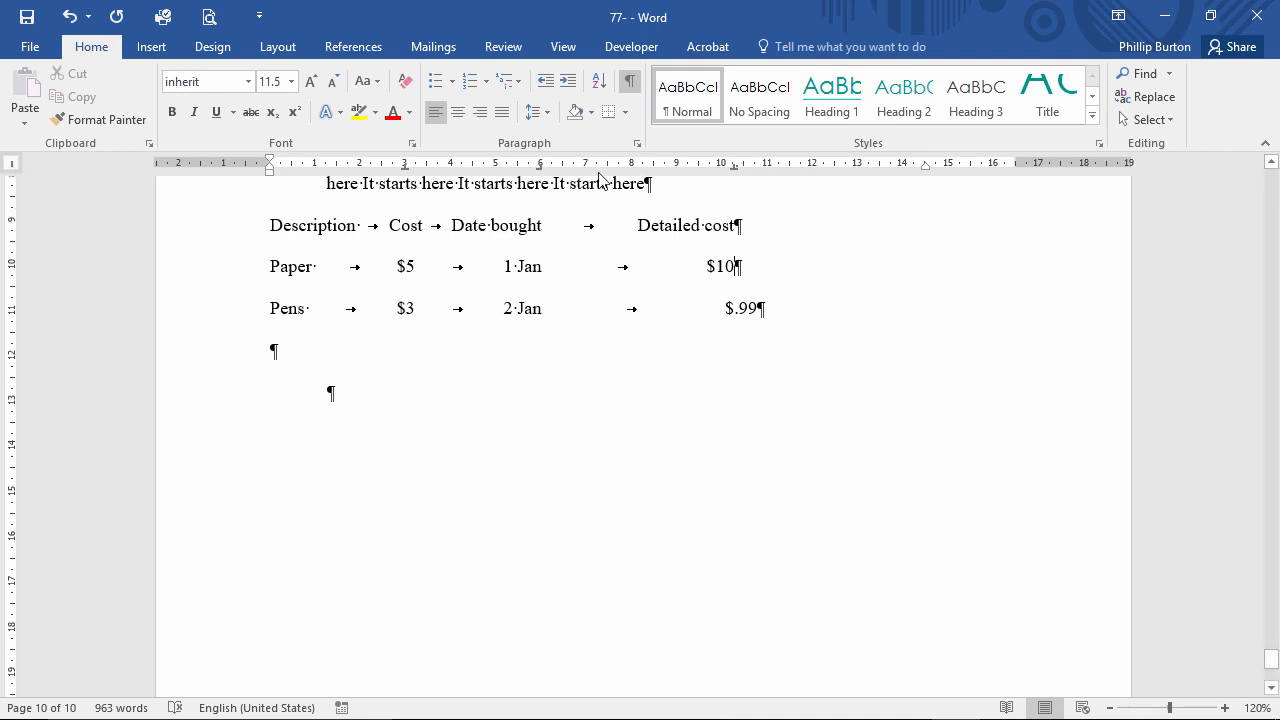
- Add a bar tab at about 13.5 cm to the Paper line and set its hanging indent to about 14 cm
{"action": "left_click", "coordinate": [881, 164]}
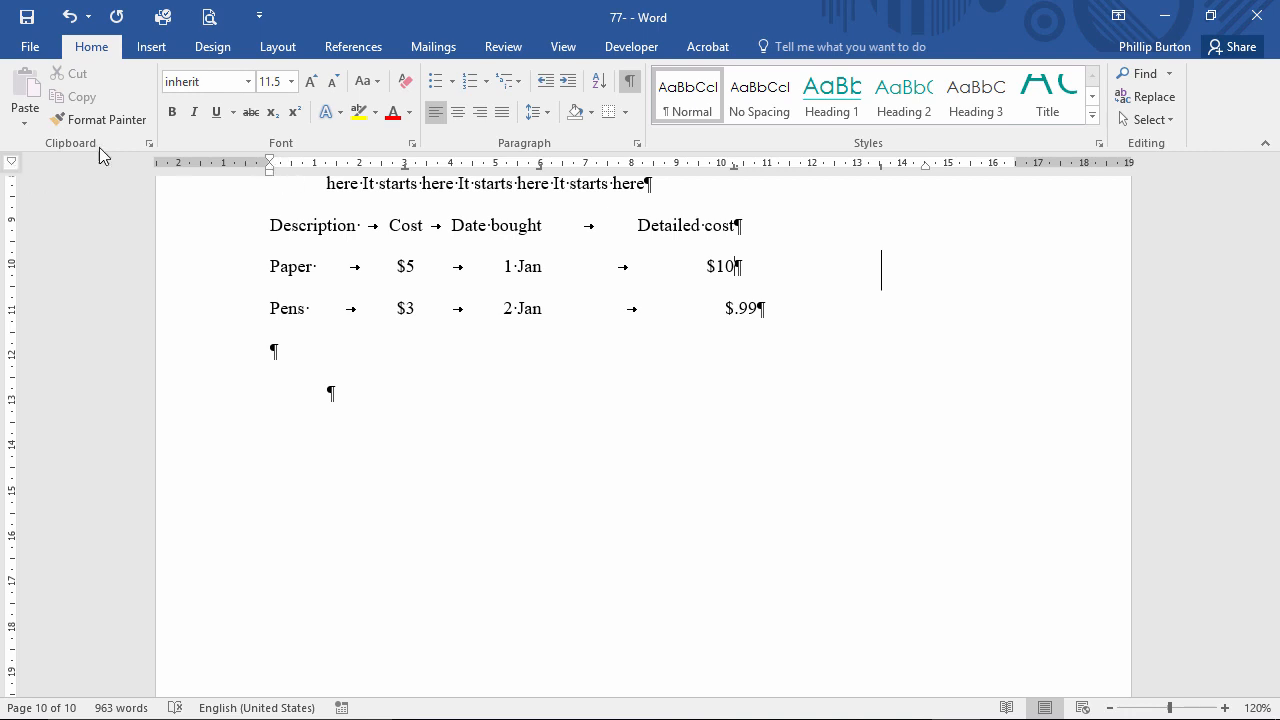
{"action": "left_click", "coordinate": [13, 162]}
{"action": "left_click", "coordinate": [645, 168]}
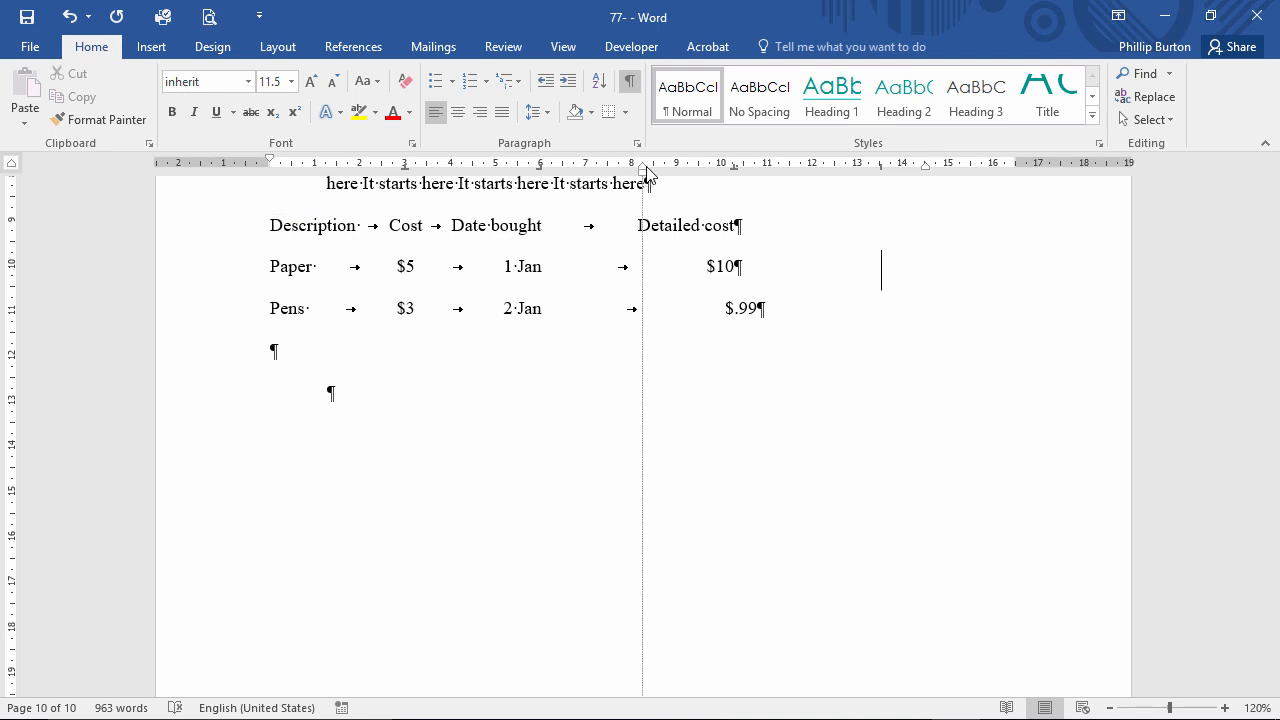
{"action": "mouse_move", "coordinate": [645, 172]}
{"action": "left_mouse_down"}
{"action": "mouse_move", "coordinate": [506, 172]}
{"action": "mouse_move", "coordinate": [909, 171]}
{"action": "left_mouse_up"}
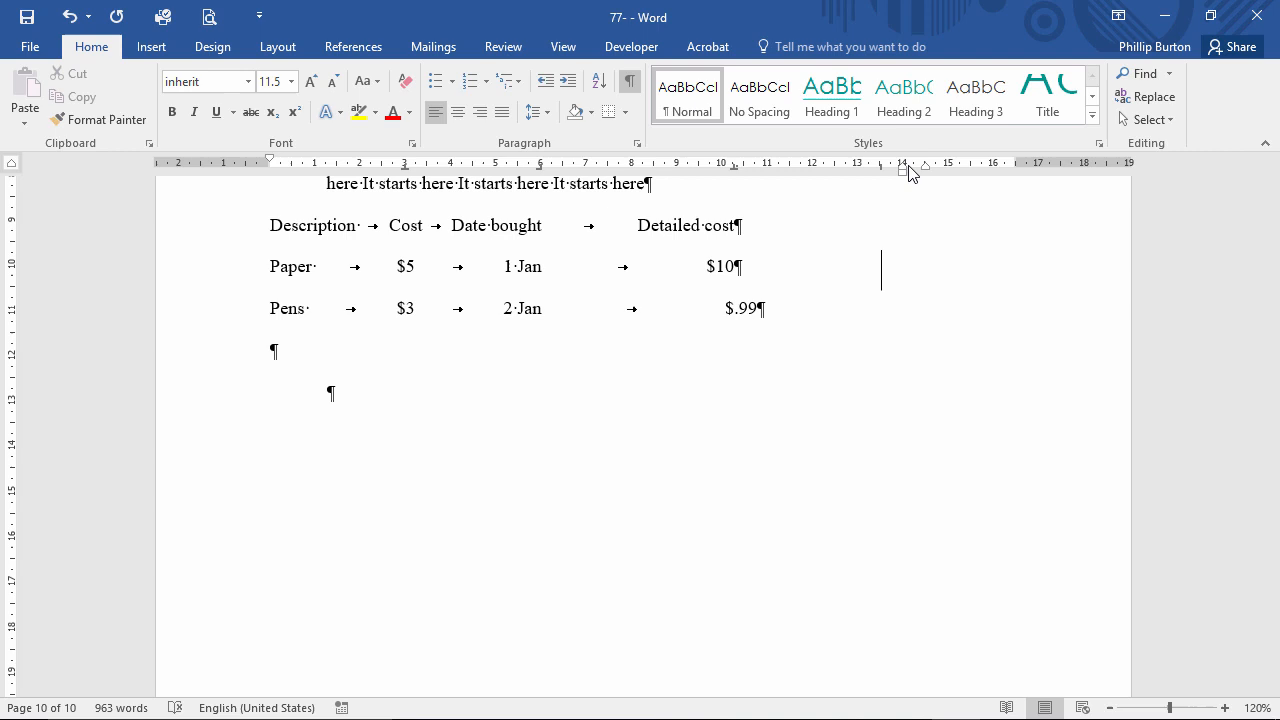
- Set the first-line indent of the Paper line to about 1.25 cm using the ruler's tab type selector
{"action": "left_click", "coordinate": [12, 164]}
{"action": "left_click", "coordinate": [13, 164]}
{"action": "left_click", "coordinate": [14, 164]}
{"action": "left_click", "coordinate": [327, 162]}
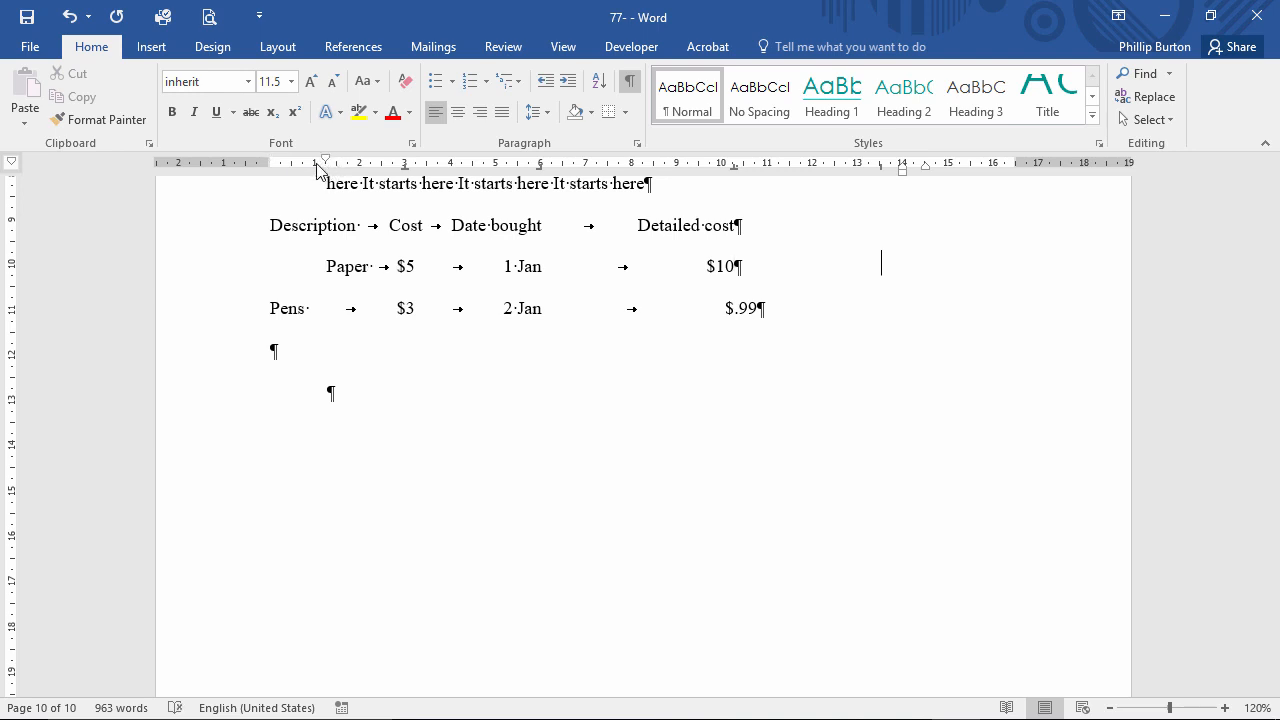